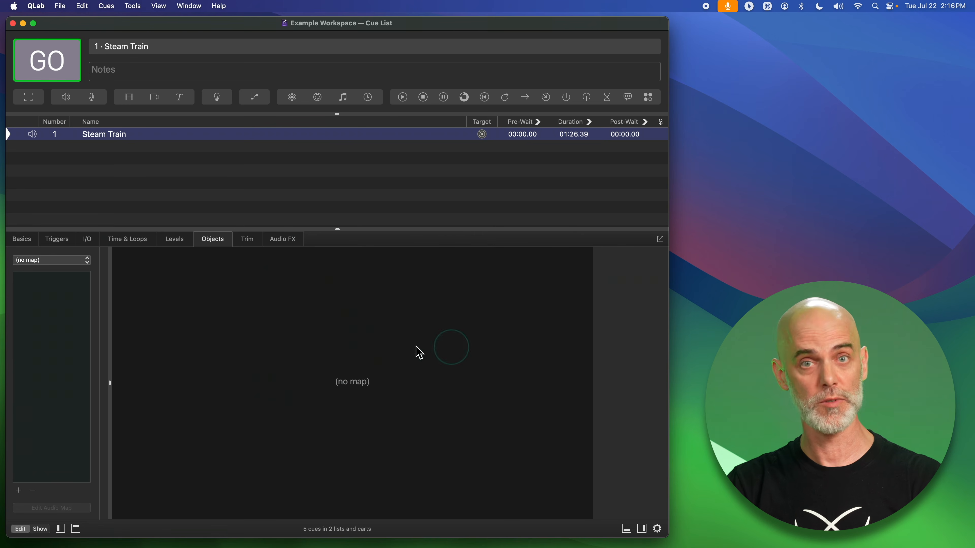
- Enter a trial crosspoint level from input 1 to the Left output of the Steam Train cue and clear it
{"action": "left_click", "coordinate": [179, 241]}
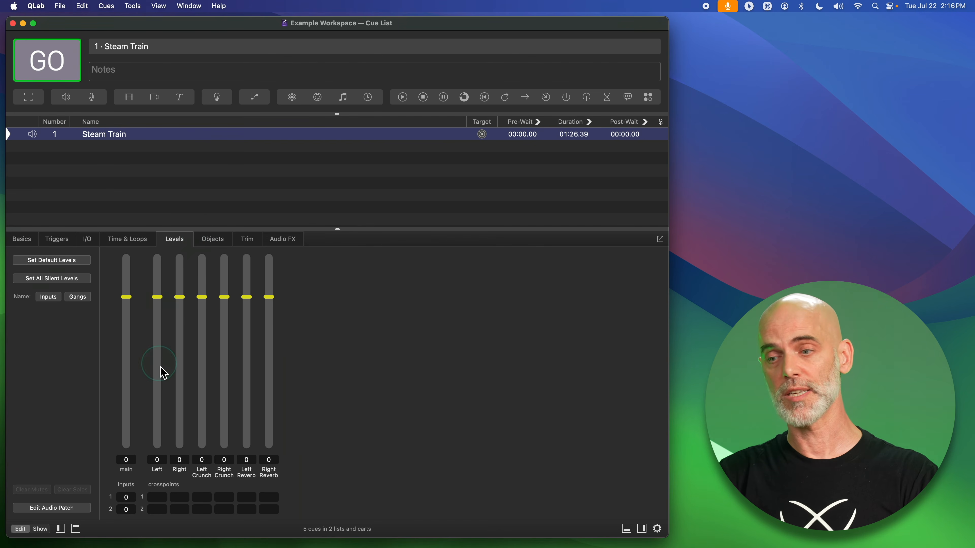
{"action": "left_click", "coordinate": [161, 496]}
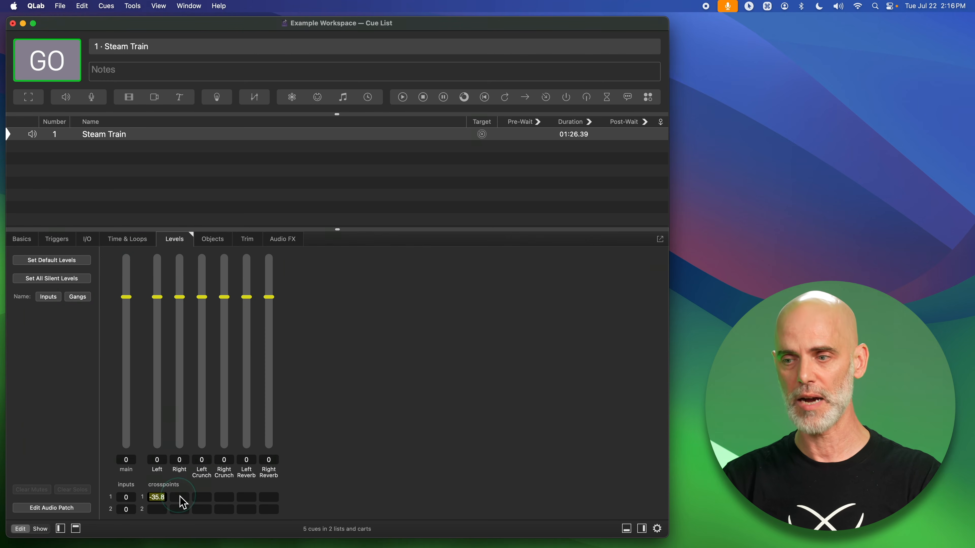
{"action": "left_click_drag", "start_coordinate": [162, 498], "coordinate": [161, 495]}
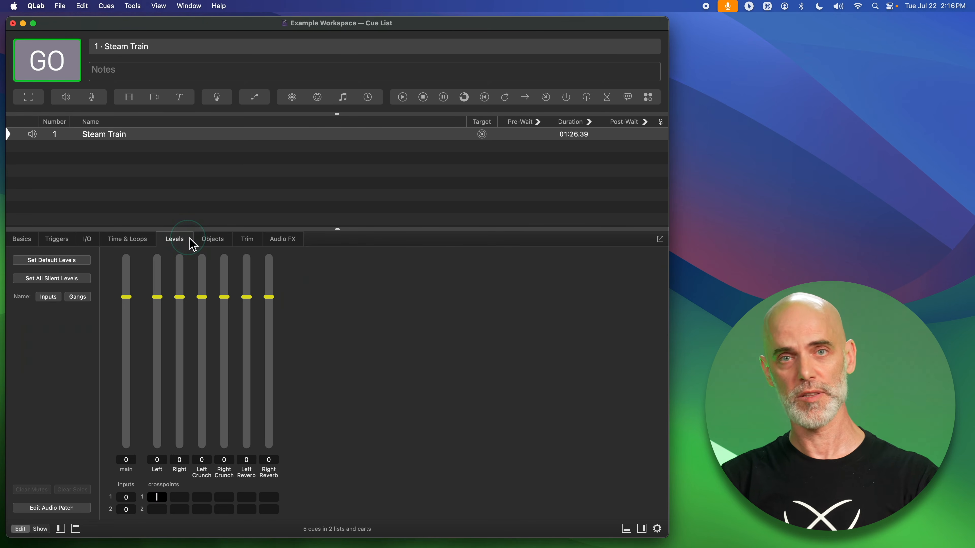
- Assign The Voxel audio map to the Steam Train cue's objects
{"action": "left_click", "coordinate": [221, 244]}
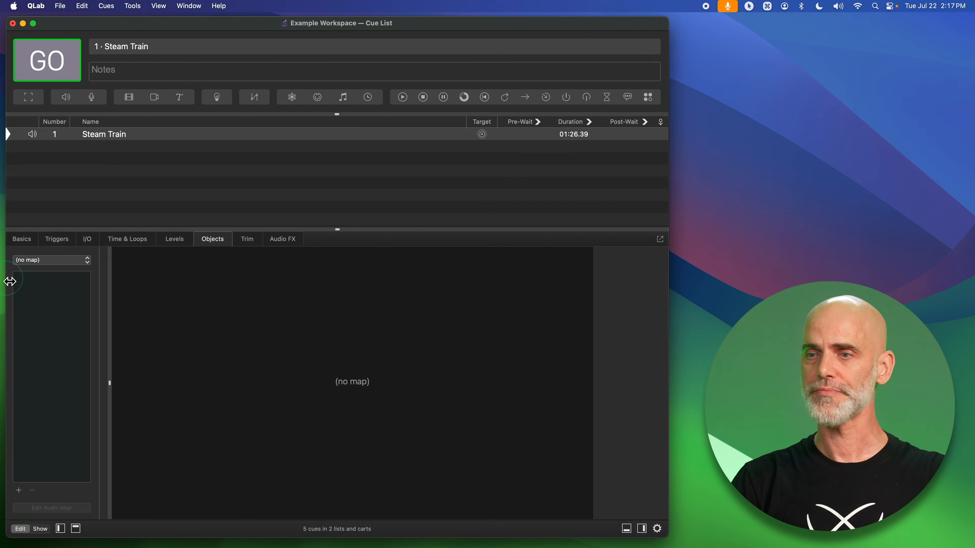
{"action": "left_click", "coordinate": [28, 269]}
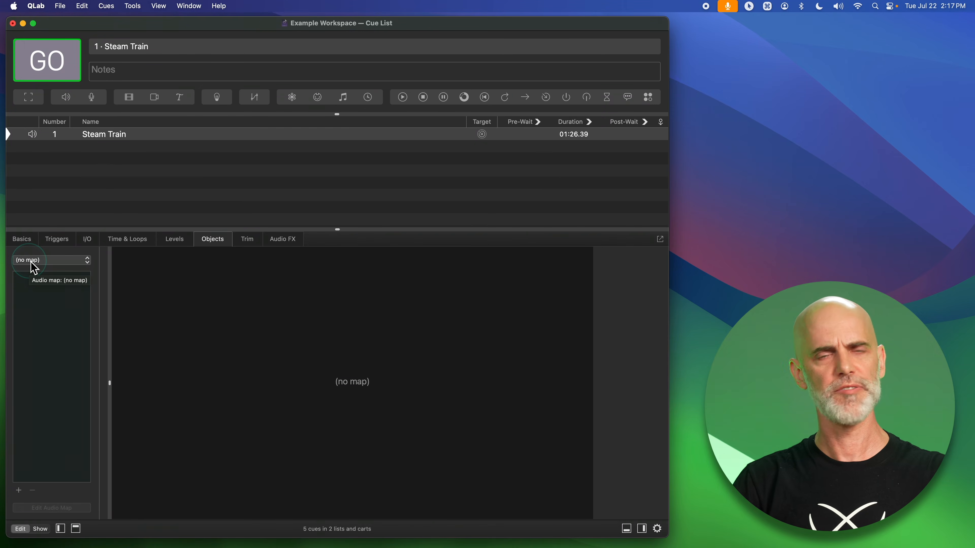
{"action": "left_click", "coordinate": [34, 269]}
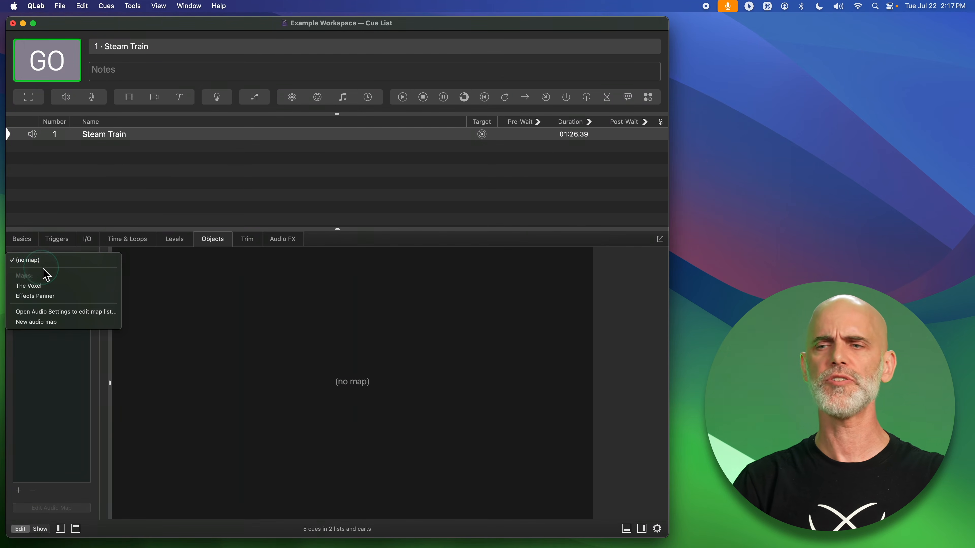
{"action": "left_click", "coordinate": [76, 283]}
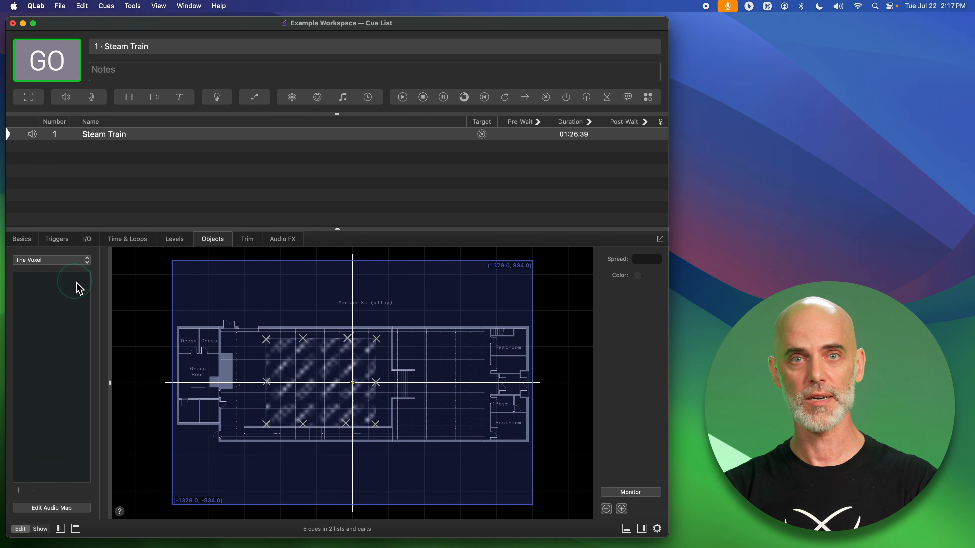
- Switch the cue's audio map to Effects Panner and back to The Voxel
{"action": "left_click", "coordinate": [82, 261]}
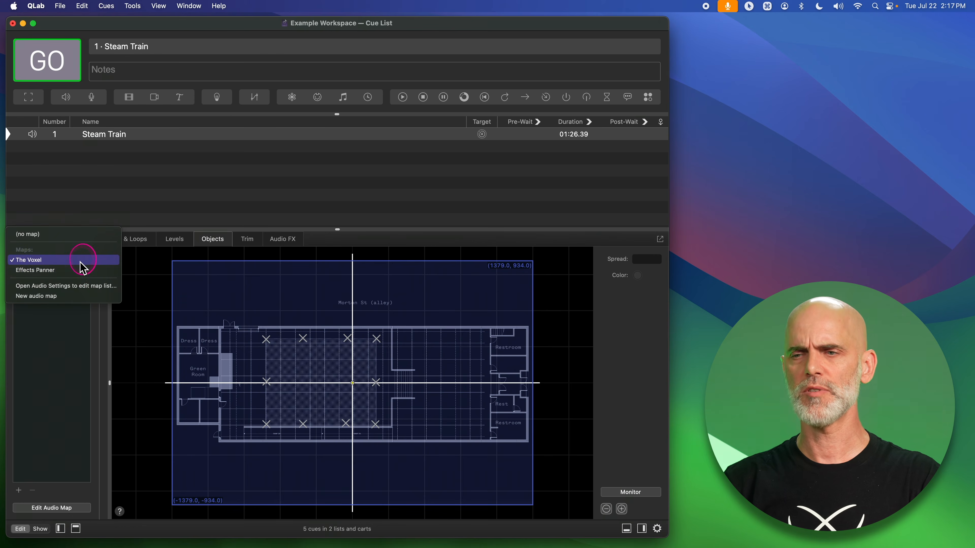
{"action": "left_click", "coordinate": [83, 271]}
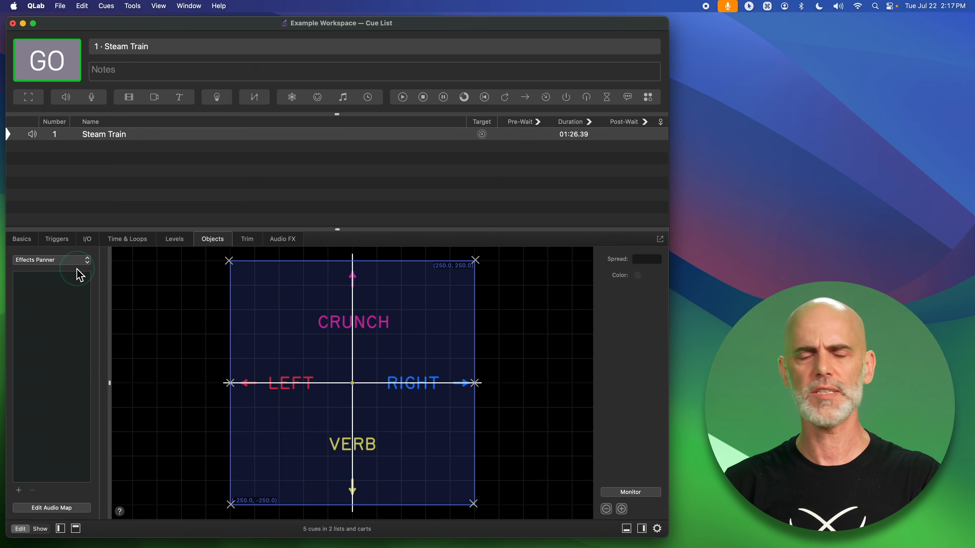
{"action": "left_click", "coordinate": [50, 260]}
{"action": "left_click", "coordinate": [47, 250]}
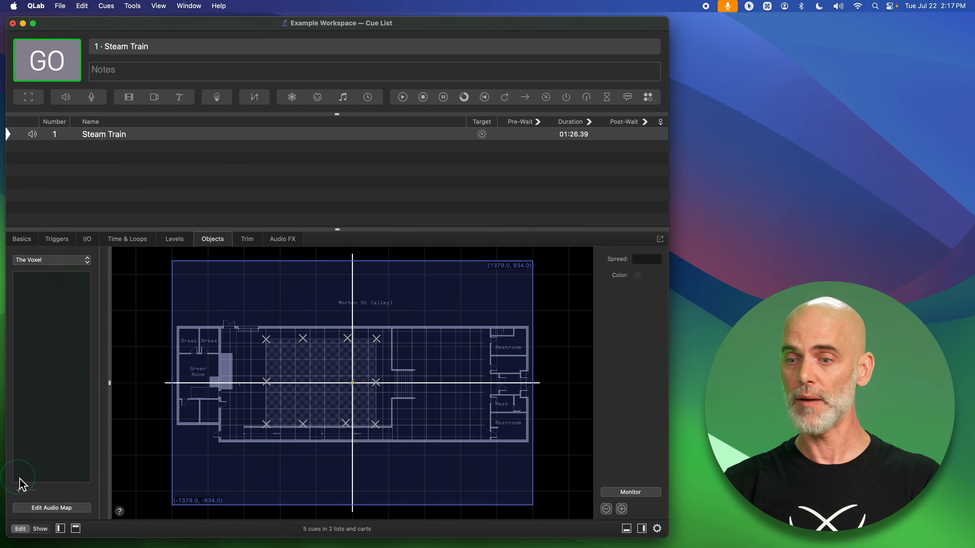
- Add an audio object to The Voxel map and name it Steam Train
{"action": "left_click", "coordinate": [20, 493]}
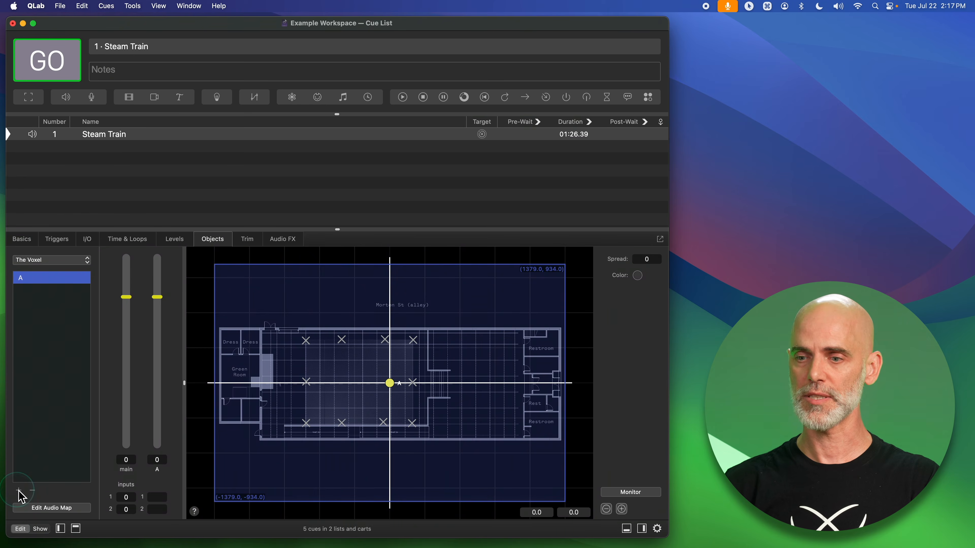
{"action": "left_click", "coordinate": [389, 383]}
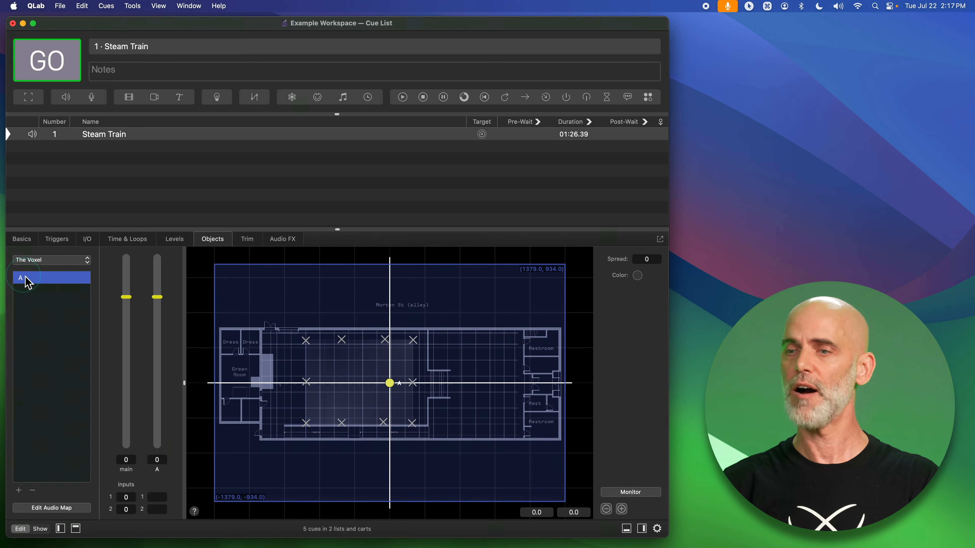
{"action": "double_click", "coordinate": [31, 280]}
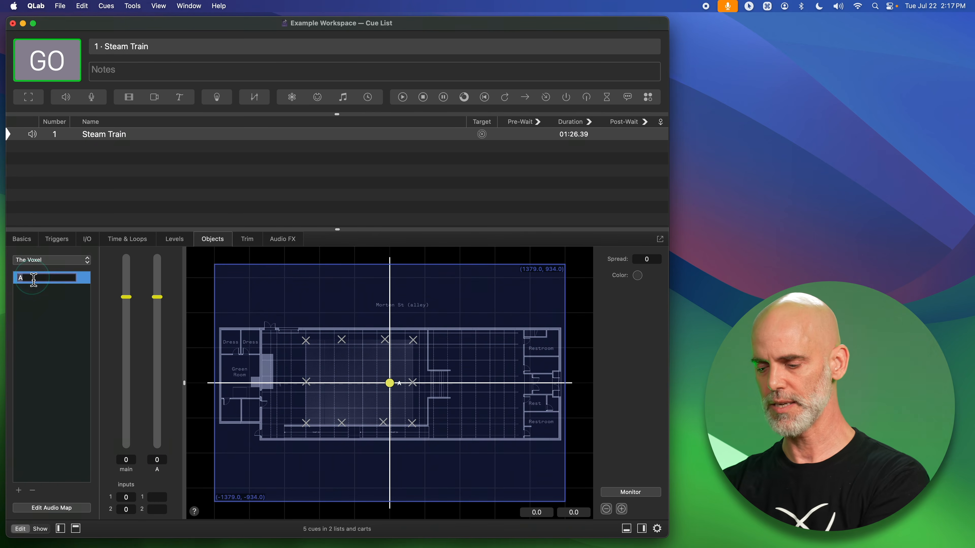
{"action": "key", "text": "shift"}
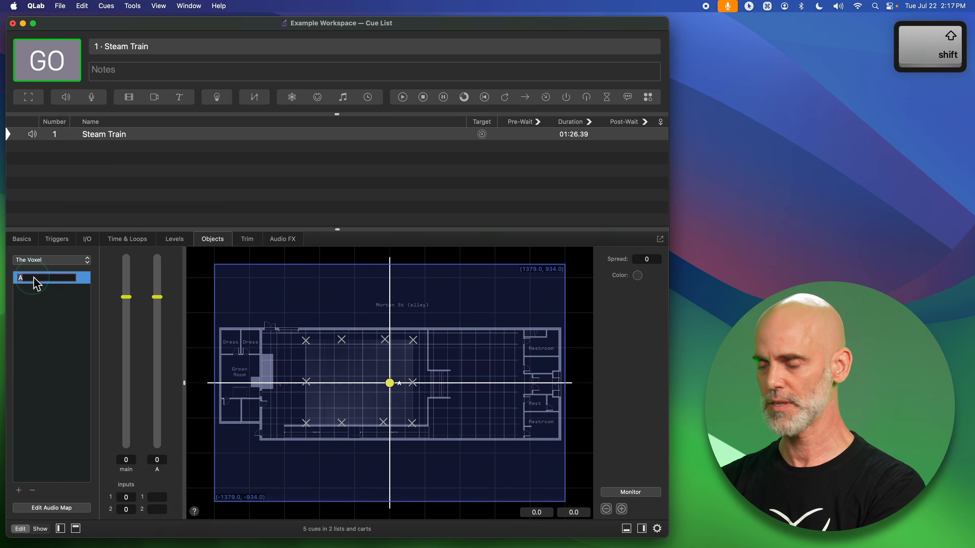
{"action": "type", "text": "Steam Str"}
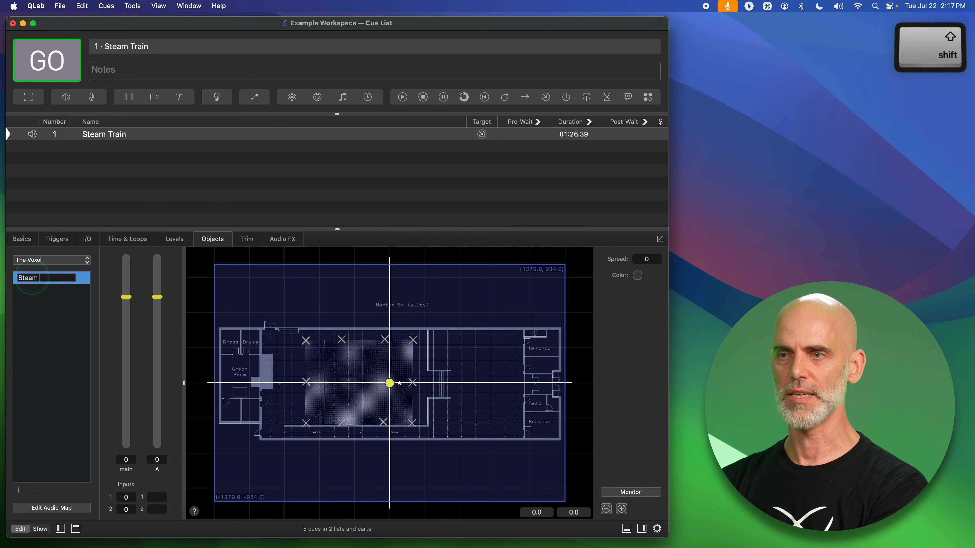
{"action": "key", "text": "BackSpace"}
{"action": "key", "text": "BackSpace"}
{"action": "key", "text": "BackSpace"}
{"action": "type", "text": "Train"}
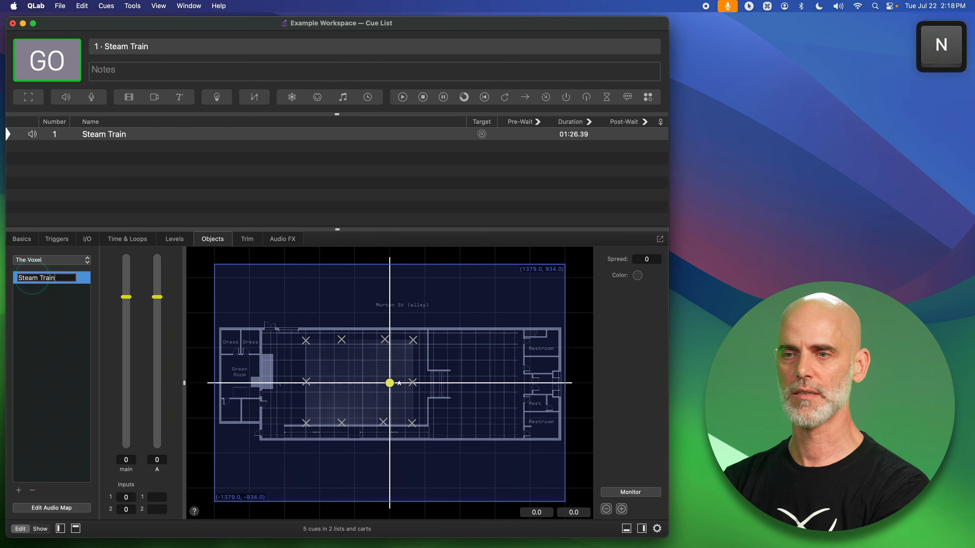
{"action": "key", "text": "Return"}
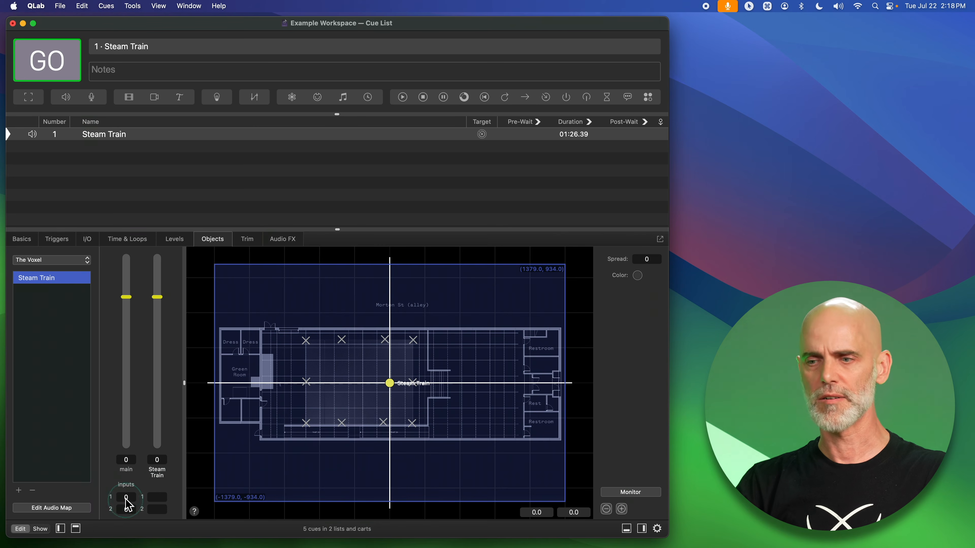
- Add six more audio objects to the Steam Train cue
{"action": "left_click", "coordinate": [19, 491]}
{"action": "left_click", "coordinate": [19, 490]}
{"action": "left_click", "coordinate": [18, 491]}
{"action": "left_click", "coordinate": [19, 490]}
{"action": "left_click", "coordinate": [19, 490]}
{"action": "left_click", "coordinate": [19, 491]}
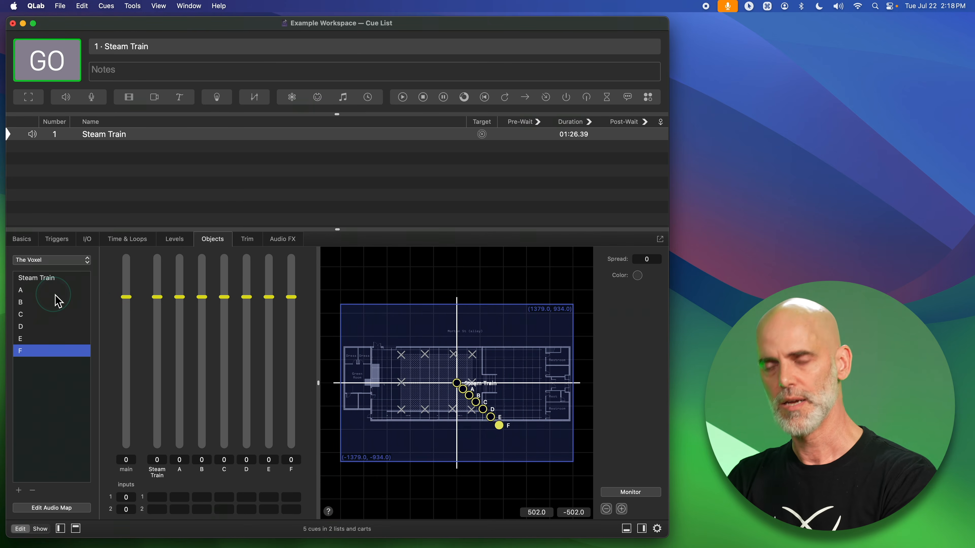
- Delete audio objects A through F, keeping only the Steam Train object
{"action": "key", "text": "shift"}
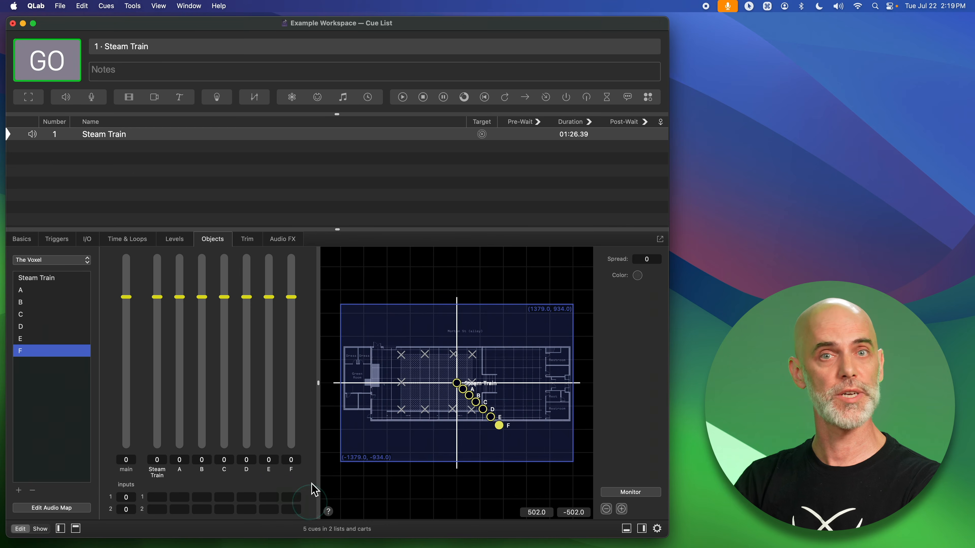
{"action": "left_click", "coordinate": [48, 293], "text": "shift"}
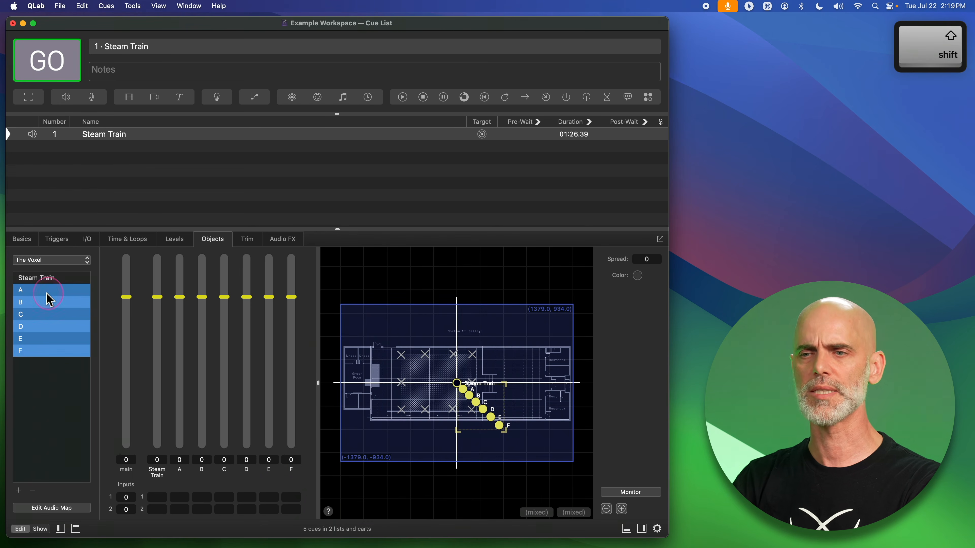
{"action": "left_click", "coordinate": [33, 491]}
- Set the crosspoint levels from inputs 1 and 2 to the Steam Train object to 0
{"action": "left_click", "coordinate": [34, 278]}
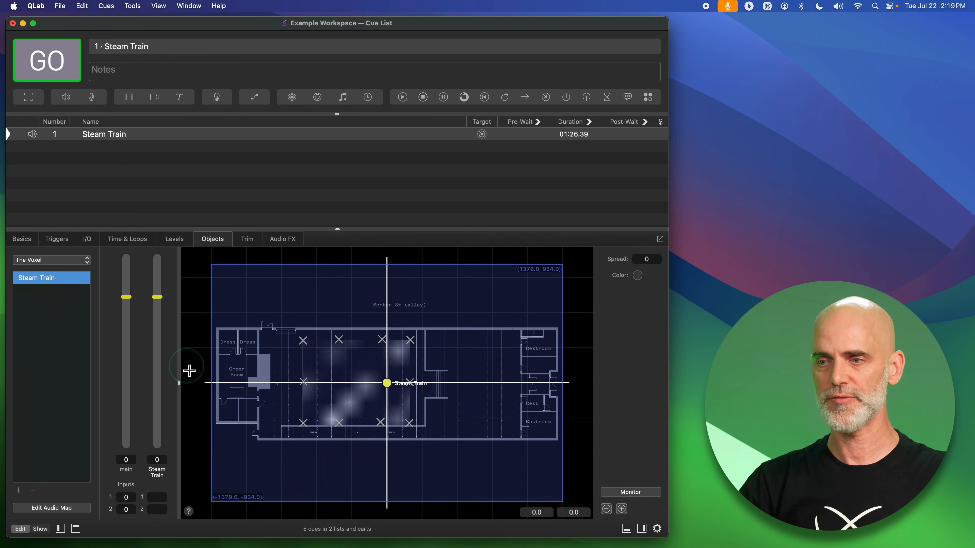
{"action": "left_click", "coordinate": [162, 497]}
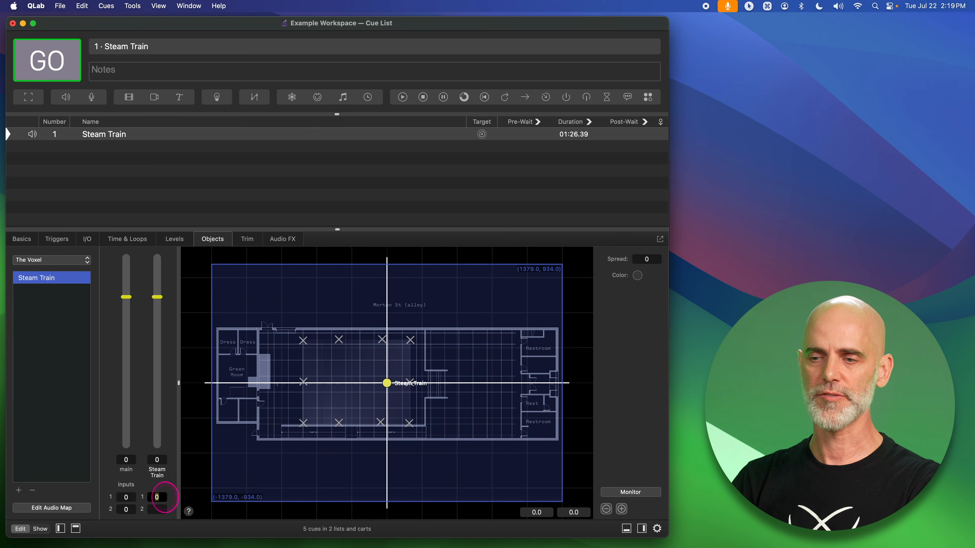
{"action": "left_click", "coordinate": [158, 509]}
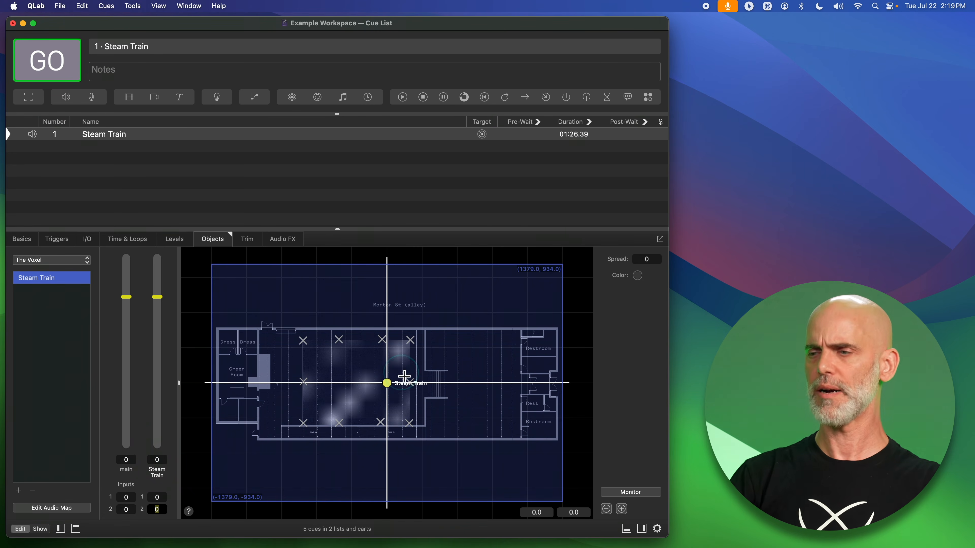
- Move the Steam Train object to the upper-left speaker mark at a Y of about 310 and set its X coordinate to -625
{"action": "left_click_drag", "start_coordinate": [392, 387], "coordinate": [319, 361]}
{"action": "left_click_drag", "start_coordinate": [324, 402], "coordinate": [309, 354]}
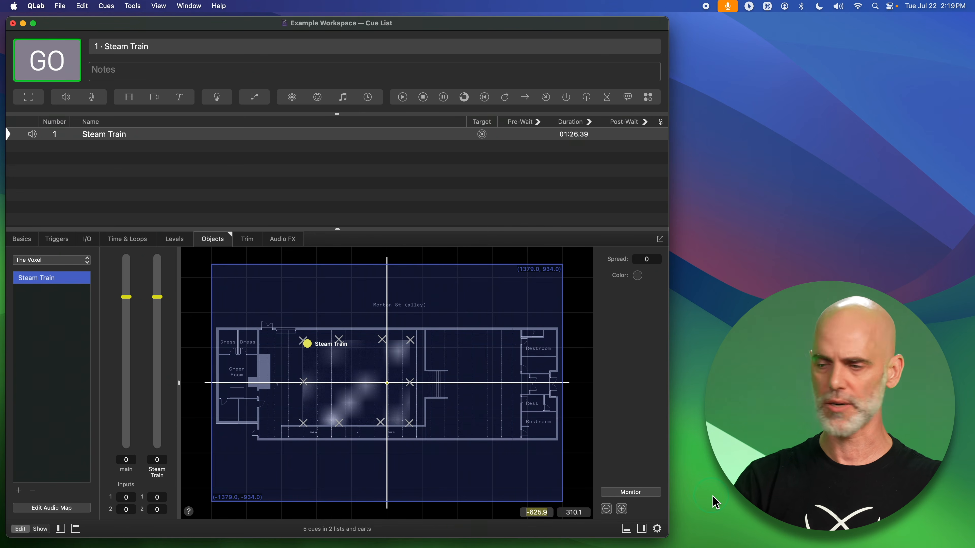
{"action": "type", "text": "-"}
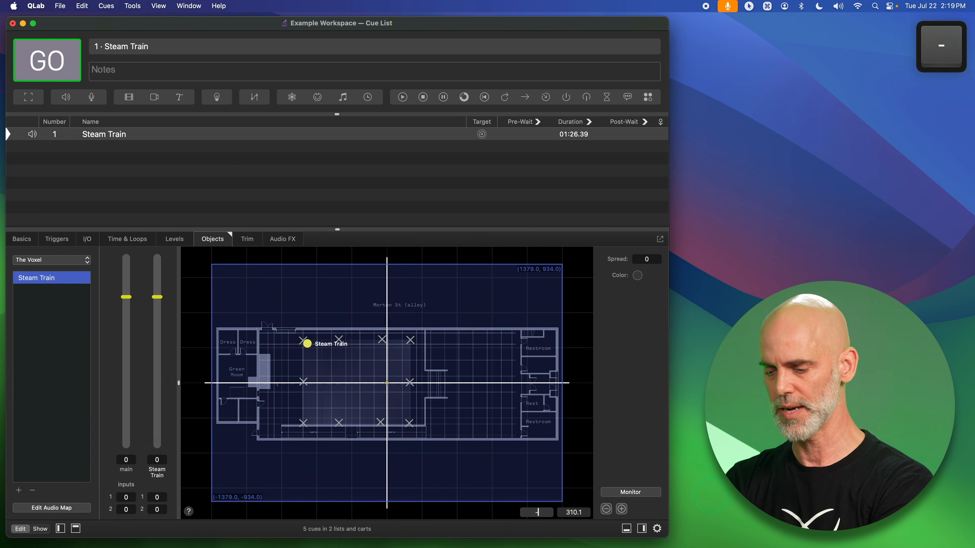
{"action": "type", "text": "525"}
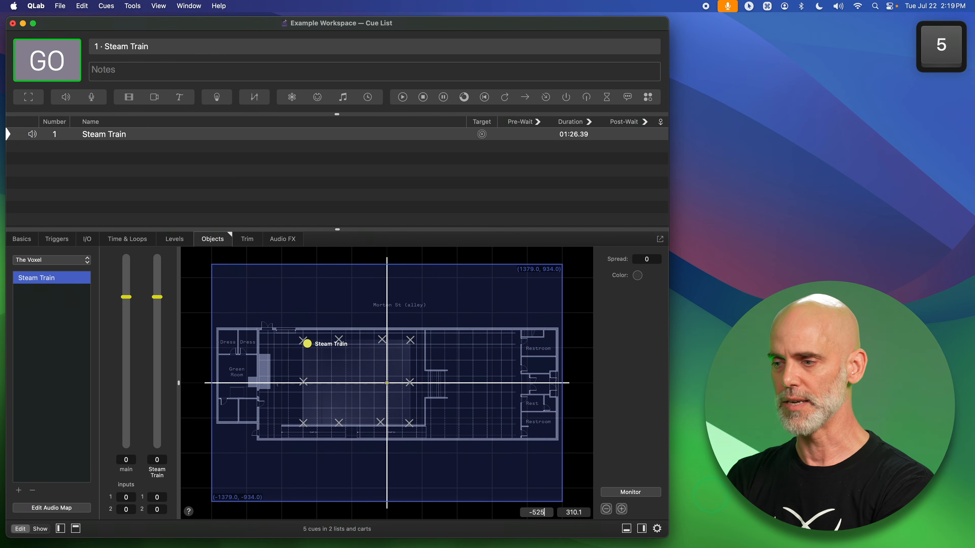
{"action": "key", "text": "BackSpace"}
{"action": "key", "text": "BackSpace"}
{"action": "key", "text": "BackSpace"}
{"action": "key", "text": "BackSpace"}
{"action": "type", "text": "-6"}
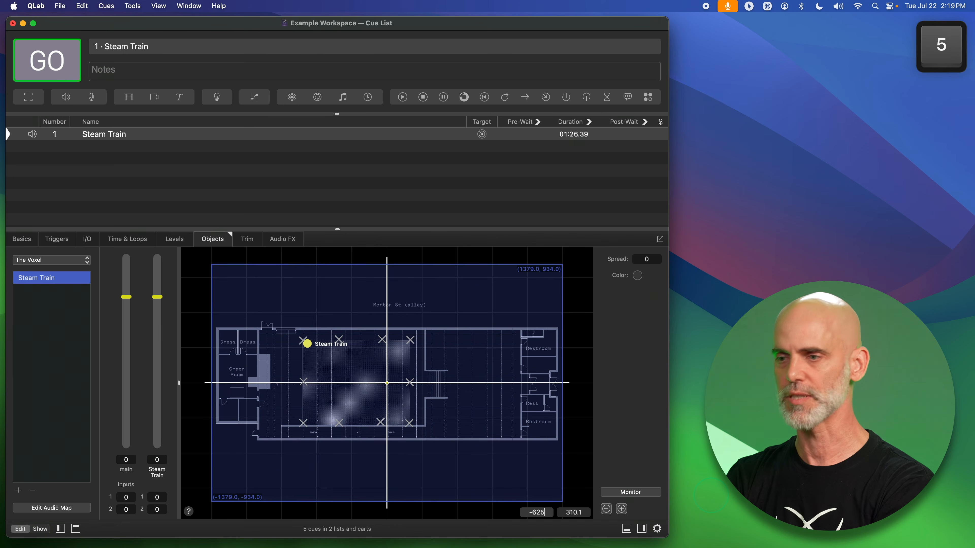
{"action": "key", "text": "Return"}
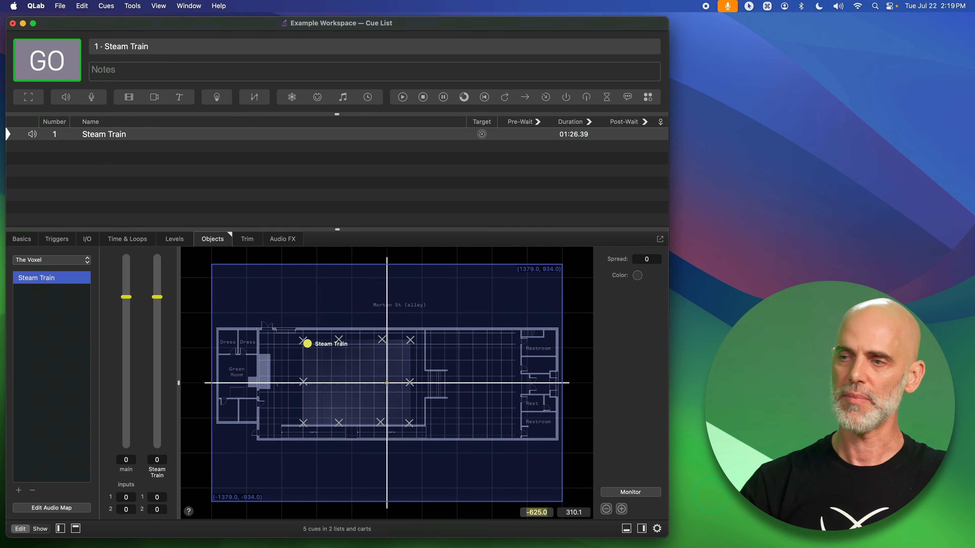
- Add a second audio object and set the X coordinate of both objects to -600
{"action": "left_click", "coordinate": [19, 490]}
{"action": "left_click", "coordinate": [65, 284], "text": "shift"}
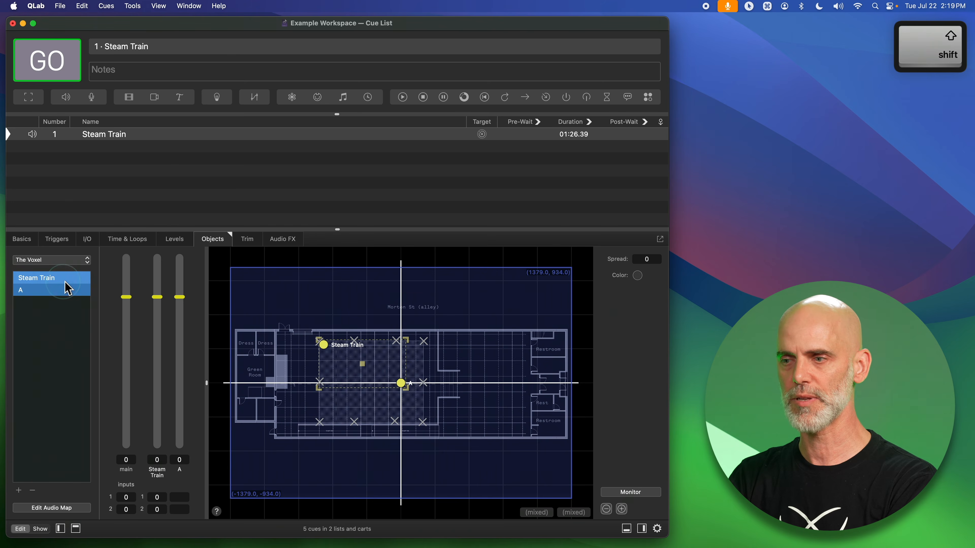
{"action": "left_click", "coordinate": [537, 512]}
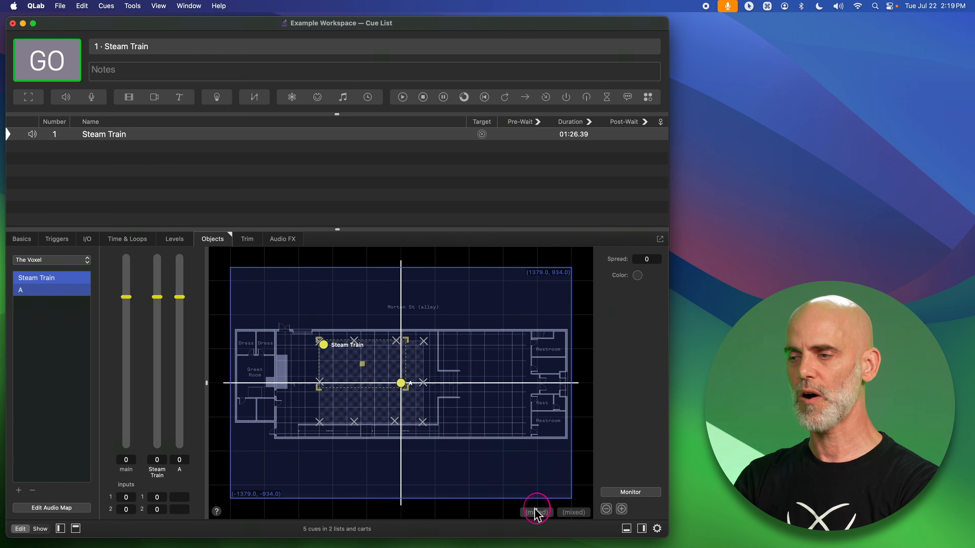
{"action": "type", "text": "-600"}
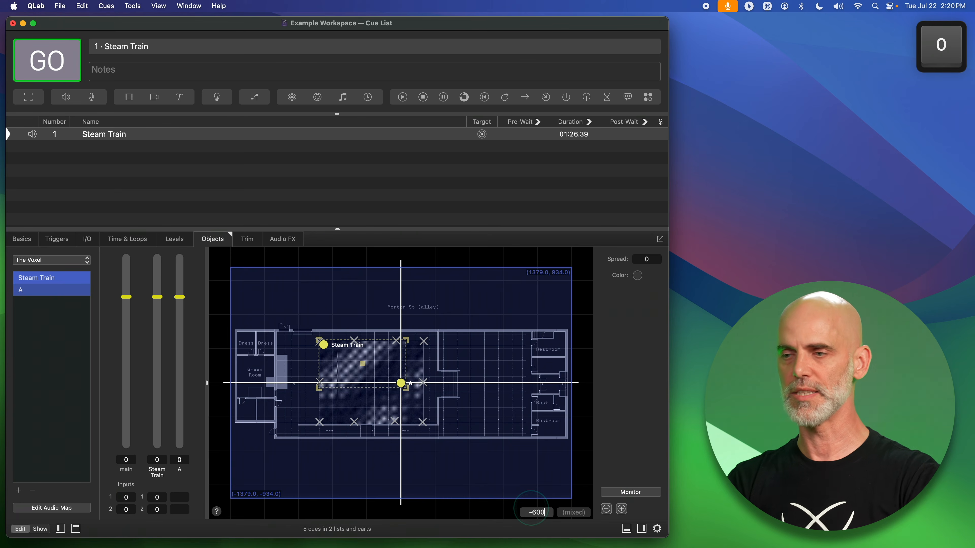
{"action": "key", "text": "Return"}
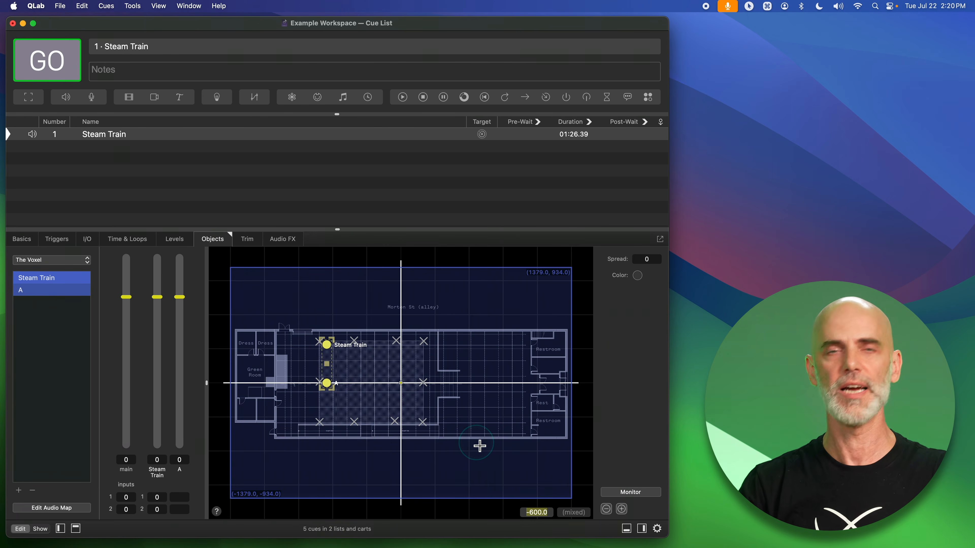
- Select both objects together on the map and stretch the selection vertically, moving object A down toward the lower-left speaker mark
{"action": "left_click", "coordinate": [439, 400]}
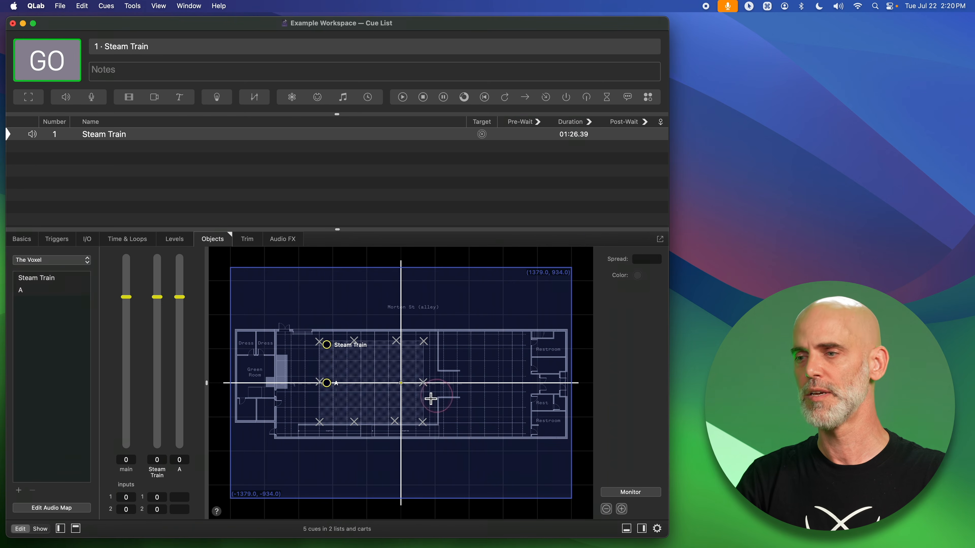
{"action": "left_click_drag", "start_coordinate": [307, 339], "coordinate": [353, 389]}
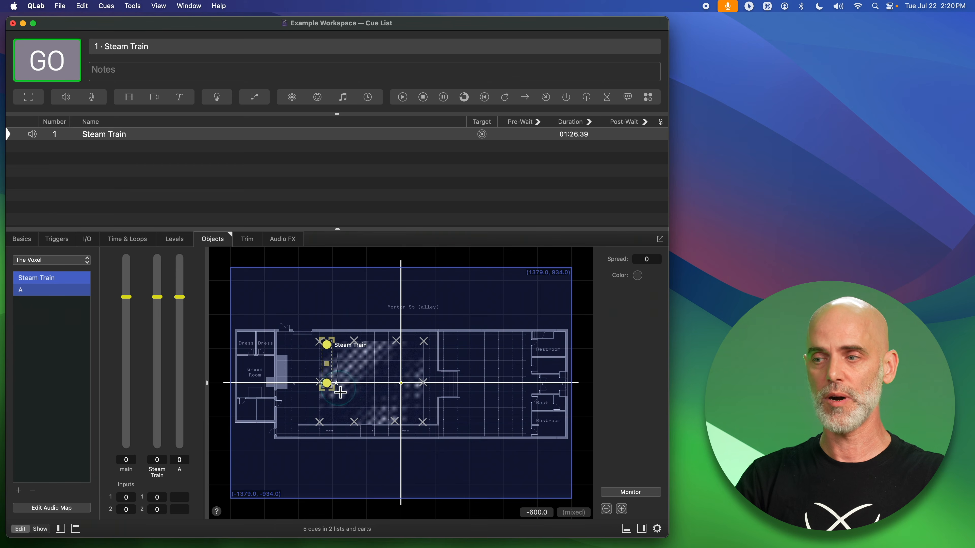
{"action": "left_click_drag", "start_coordinate": [334, 392], "coordinate": [451, 416]}
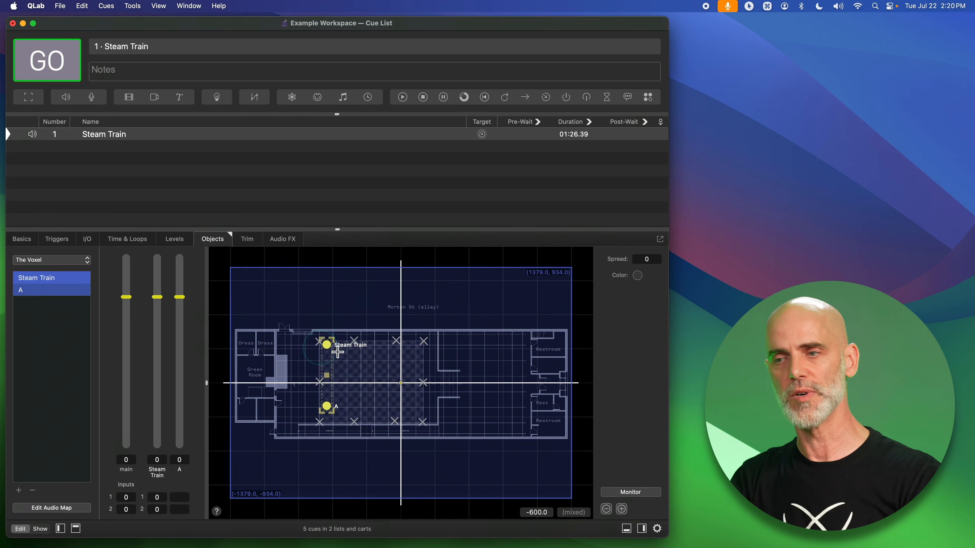
- Add another audio object to the list and try selecting the objects together on the map
{"action": "left_click", "coordinate": [354, 348]}
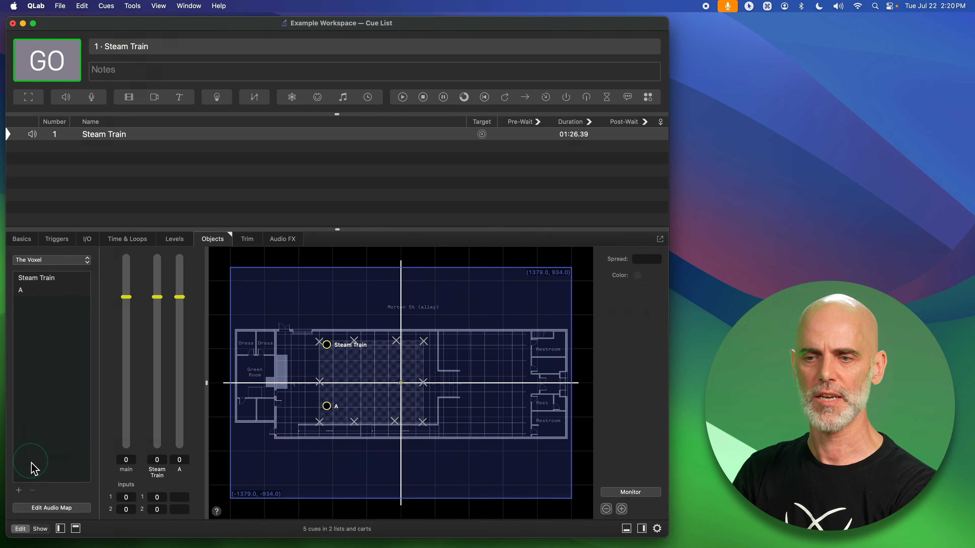
{"action": "left_click", "coordinate": [19, 490]}
{"action": "left_click_drag", "start_coordinate": [312, 324], "coordinate": [507, 436]}
{"action": "left_click", "coordinate": [431, 345]}
- Delete the other audio objects from the map and select the remaining Steam Train object
{"action": "left_click_drag", "start_coordinate": [294, 387], "coordinate": [538, 428]}
{"action": "key", "text": "BackSpace"}
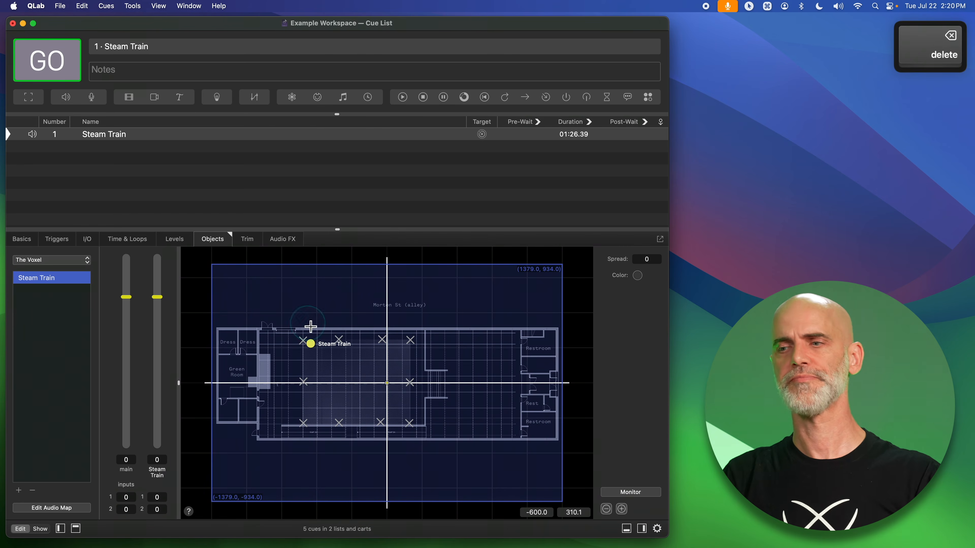
{"action": "left_click", "coordinate": [311, 344]}
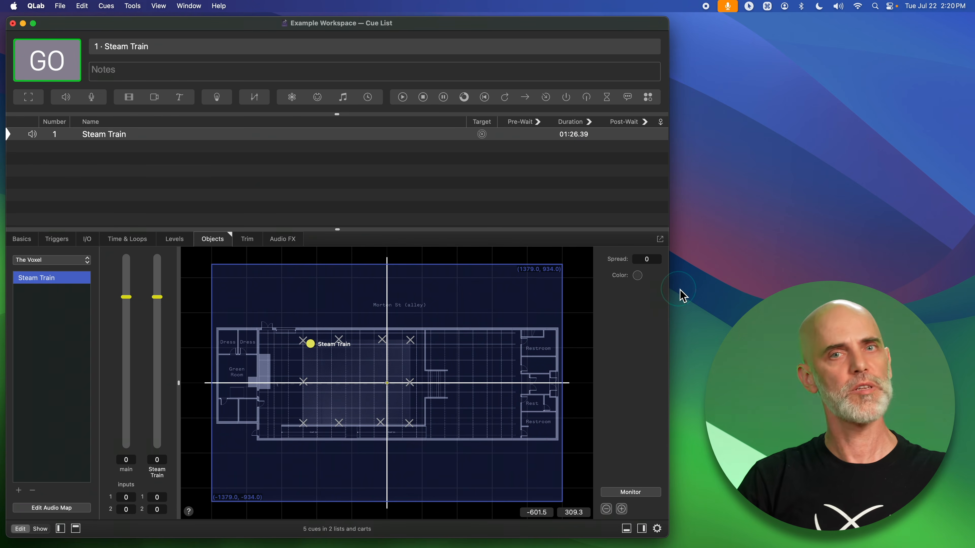
- Try red and green as the Steam Train object's color and reset it to No color
{"action": "left_click", "coordinate": [638, 276]}
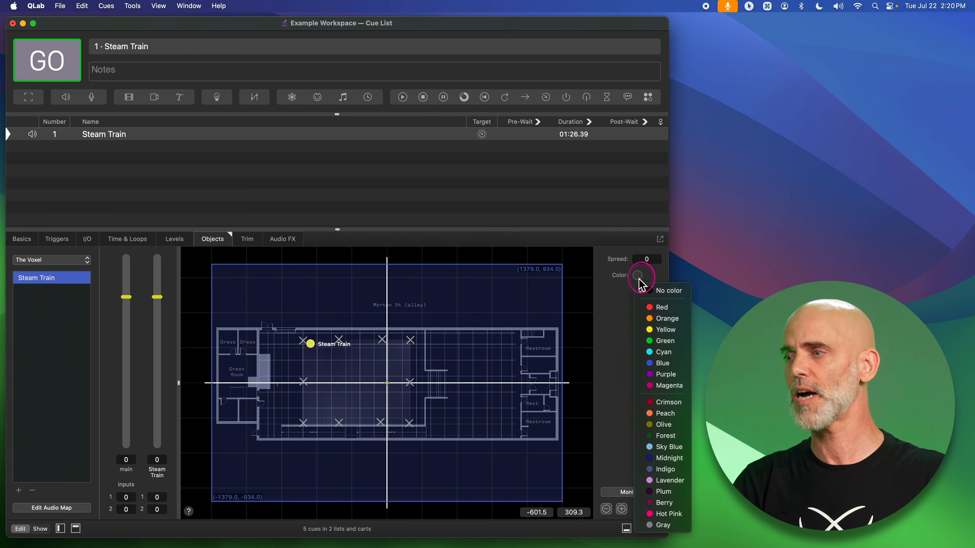
{"action": "left_click", "coordinate": [648, 304]}
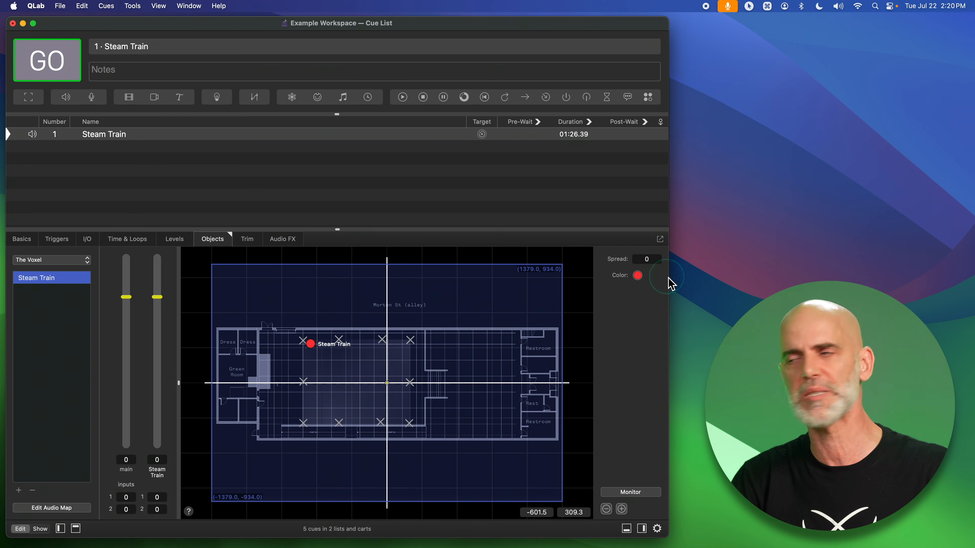
{"action": "left_click", "coordinate": [638, 275]}
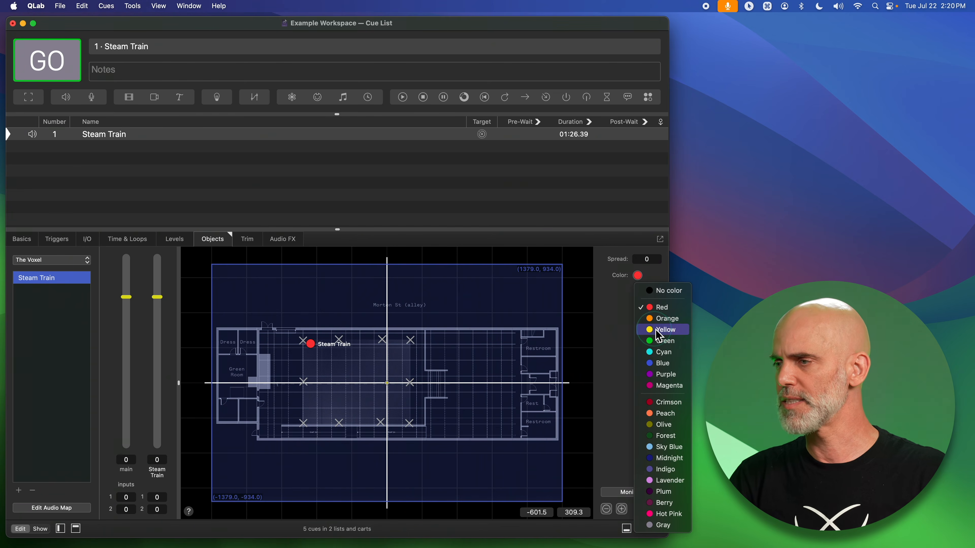
{"action": "left_click", "coordinate": [661, 341]}
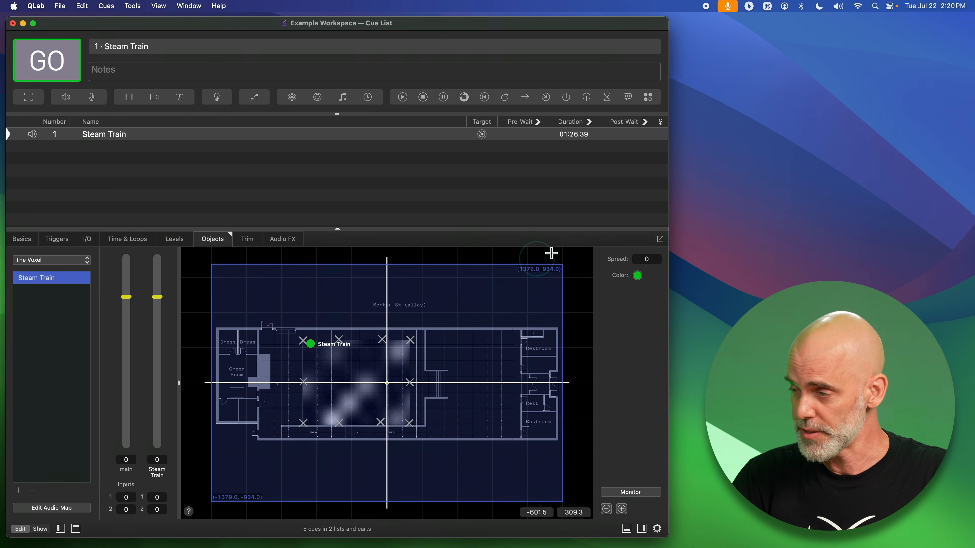
{"action": "left_click", "coordinate": [642, 277]}
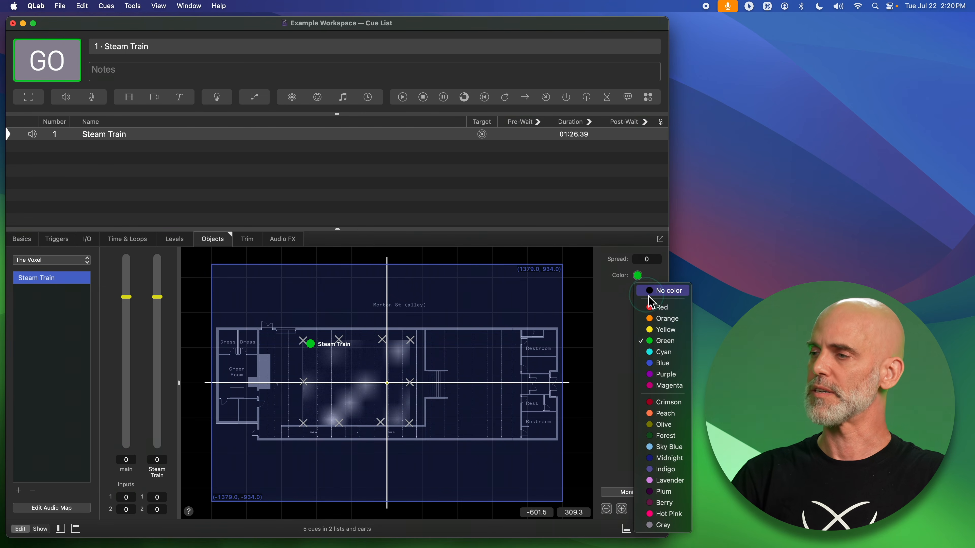
{"action": "left_click", "coordinate": [649, 292]}
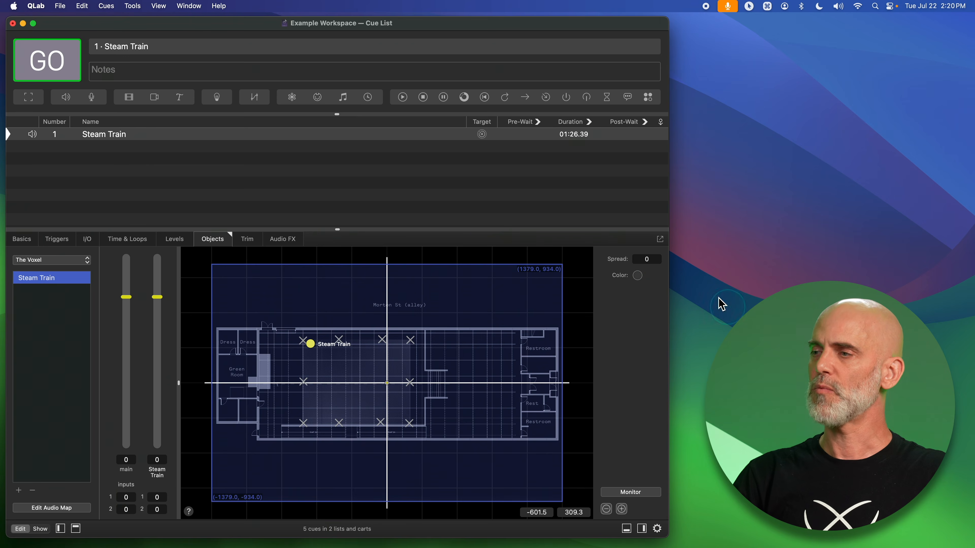
- Move the Steam Train object to about X -179, Y 269 and raise its spread to 1179
{"action": "left_click_drag", "start_coordinate": [311, 344], "coordinate": [387, 375]}
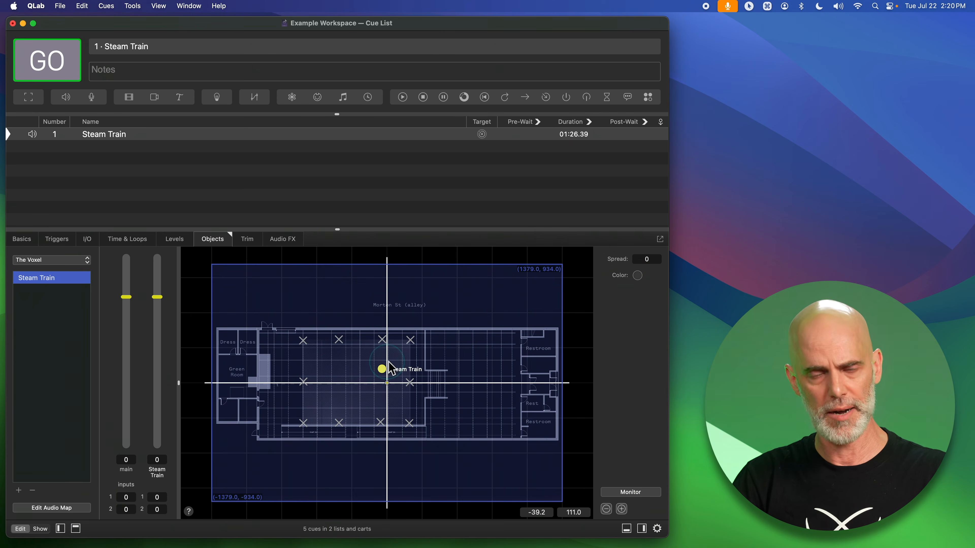
{"action": "left_click_drag", "start_coordinate": [388, 369], "coordinate": [387, 344]}
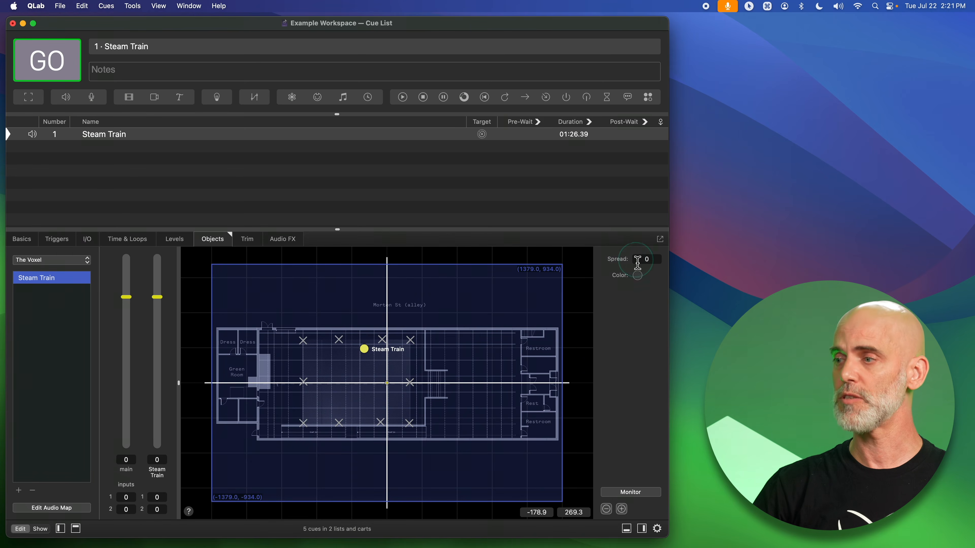
{"action": "mouse_move", "coordinate": [652, 258]}
{"action": "left_mouse_down"}
{"action": "mouse_move", "coordinate": [652, 236]}
{"action": "mouse_move", "coordinate": [649, 261]}
{"action": "left_mouse_up"}
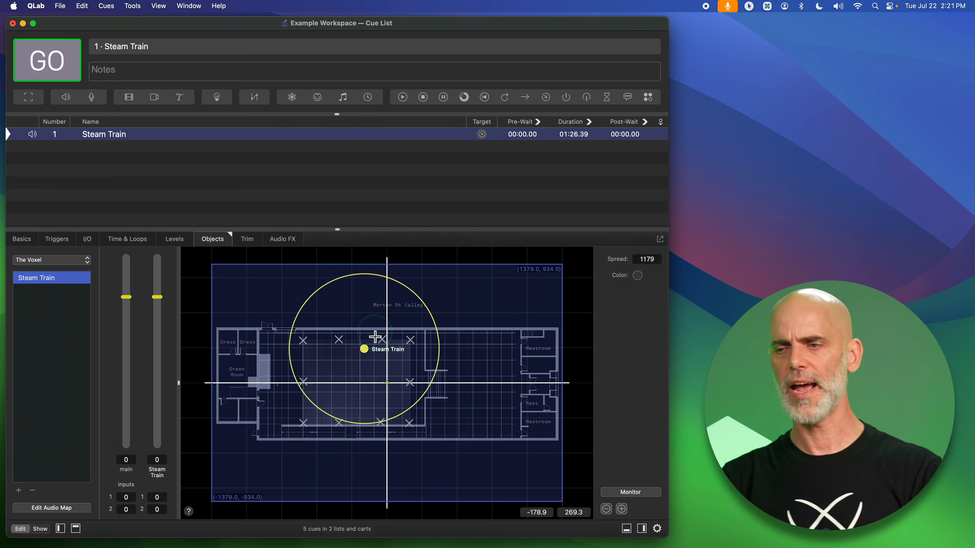
- Reposition the Steam Train object to about X -234, Y 6 and widen its spread to 1269
{"action": "left_click_drag", "start_coordinate": [375, 351], "coordinate": [386, 371]}
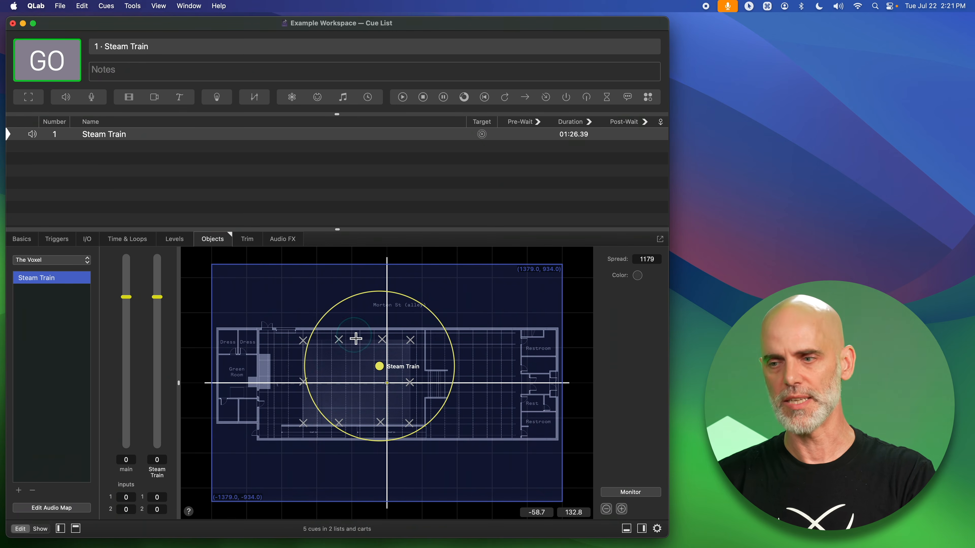
{"action": "left_click_drag", "start_coordinate": [382, 373], "coordinate": [359, 389]}
{"action": "left_click_drag", "start_coordinate": [649, 264], "coordinate": [649, 259]}
{"action": "left_click_drag", "start_coordinate": [355, 387], "coordinate": [362, 387]}
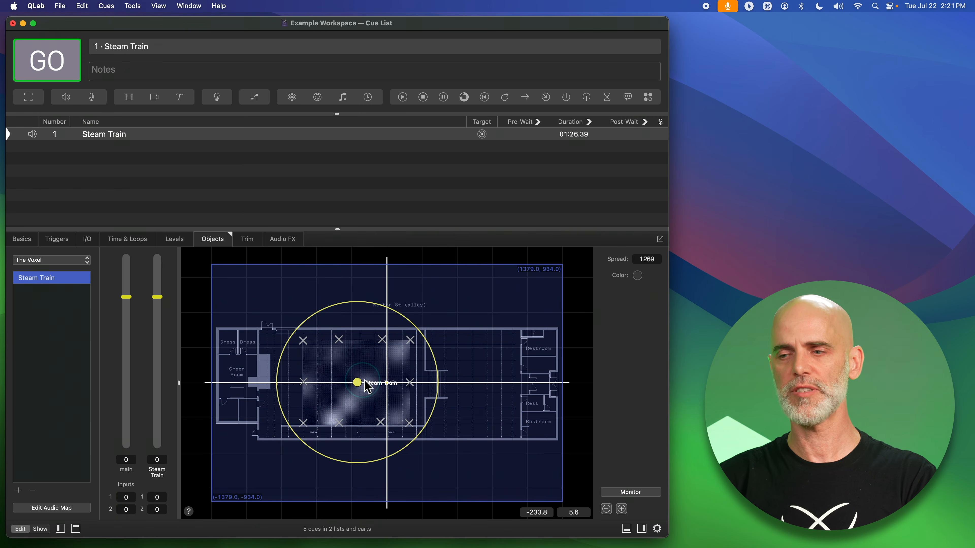
- Set the Steam Train object's spread to 0 and move it to about X -425, Y -86
{"action": "left_click", "coordinate": [655, 260]}
{"action": "type", "text": "0"}
{"action": "key", "text": "Return"}
{"action": "left_click_drag", "start_coordinate": [365, 385], "coordinate": [338, 403]}
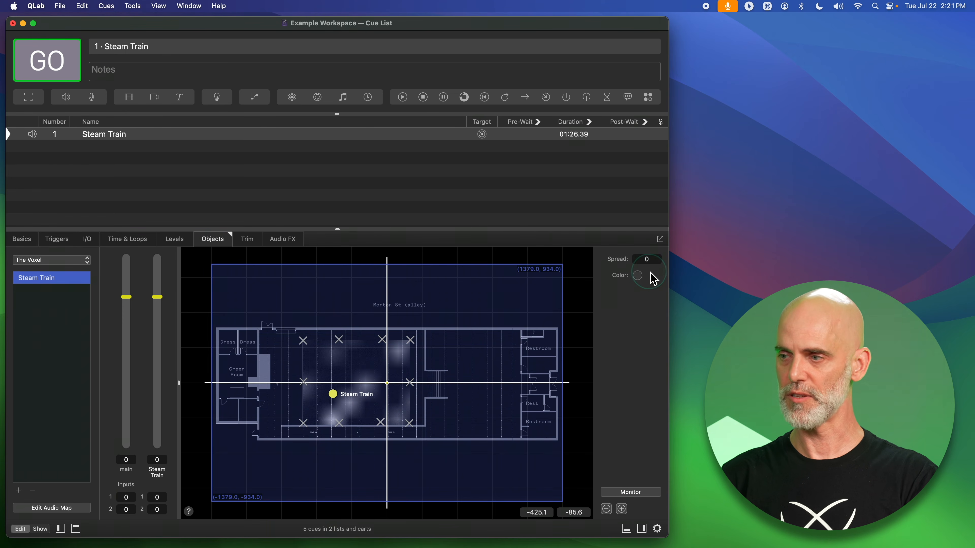
- Try a spread of 1400 with the Steam Train object at about X -216, Y -30, and reduce the spread to 76
{"action": "left_click_drag", "start_coordinate": [650, 262], "coordinate": [649, 261]}
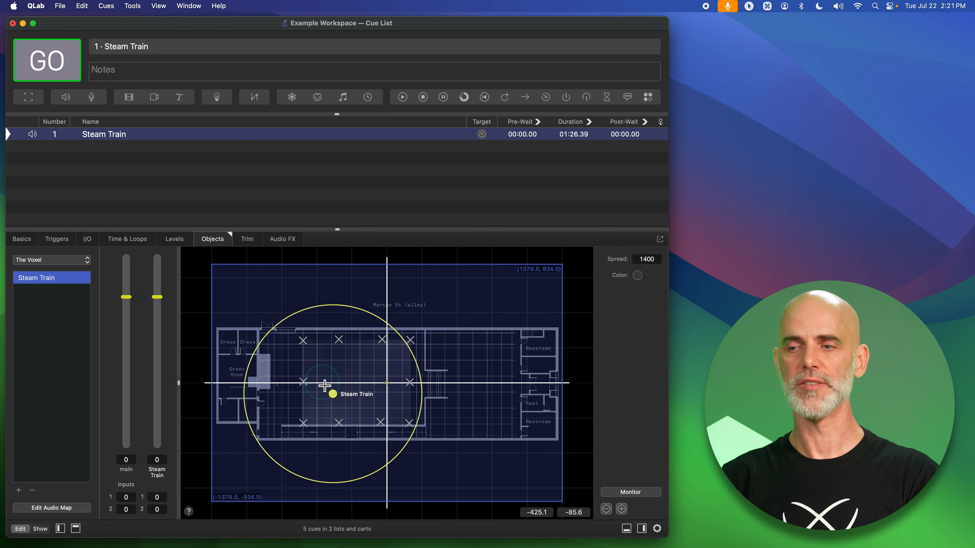
{"action": "left_click_drag", "start_coordinate": [333, 400], "coordinate": [357, 391]}
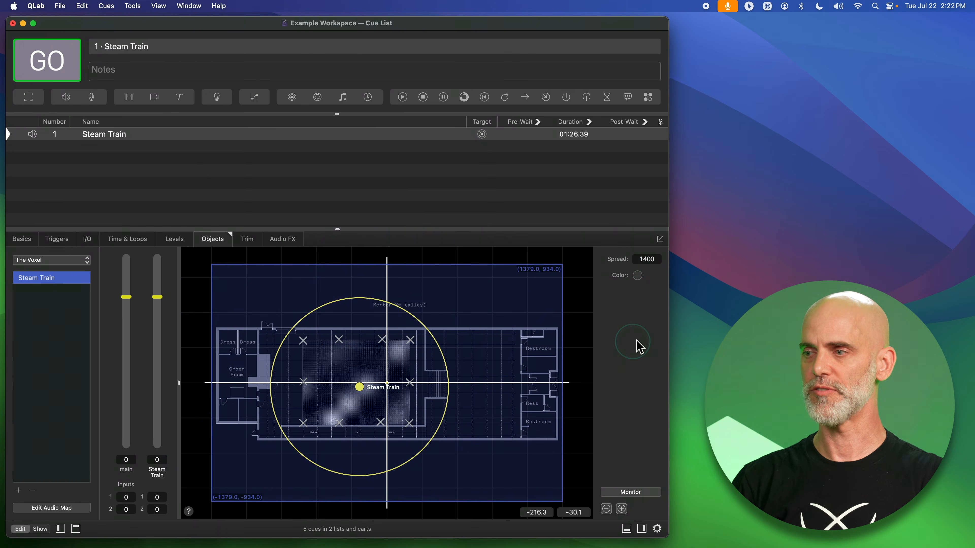
{"action": "left_click_drag", "start_coordinate": [653, 260], "coordinate": [656, 260]}
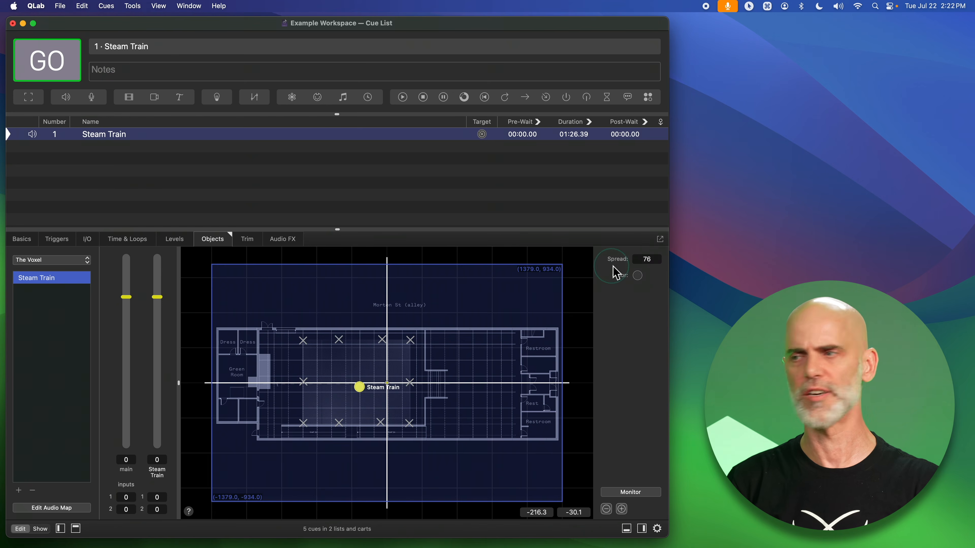
- Set the Steam Train object's spread to 0 and move it just inside the upper-left speaker mark
{"action": "left_click", "coordinate": [641, 261]}
{"action": "type", "text": "0"}
{"action": "key", "text": "Return"}
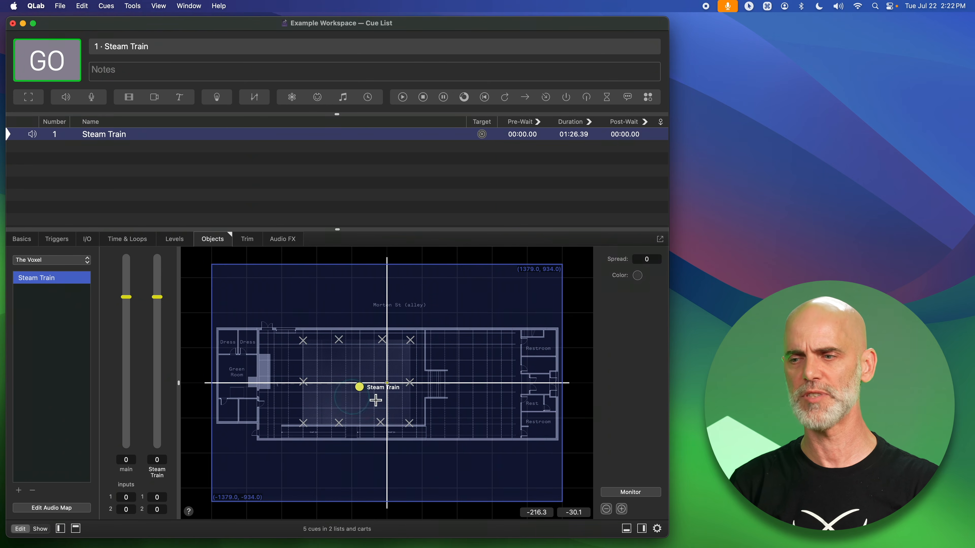
{"action": "left_click_drag", "start_coordinate": [368, 398], "coordinate": [405, 373]}
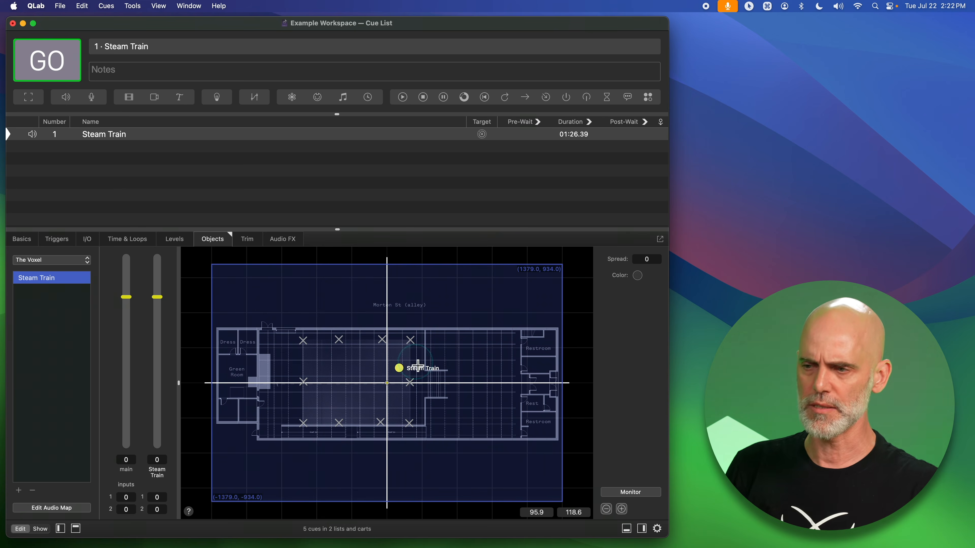
{"action": "left_click_drag", "start_coordinate": [405, 370], "coordinate": [355, 387]}
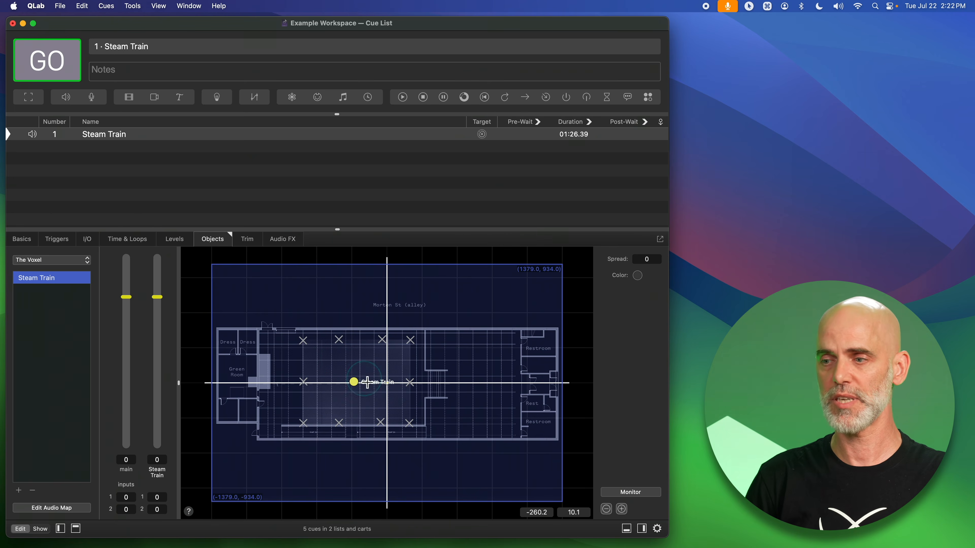
{"action": "left_click_drag", "start_coordinate": [357, 385], "coordinate": [323, 358]}
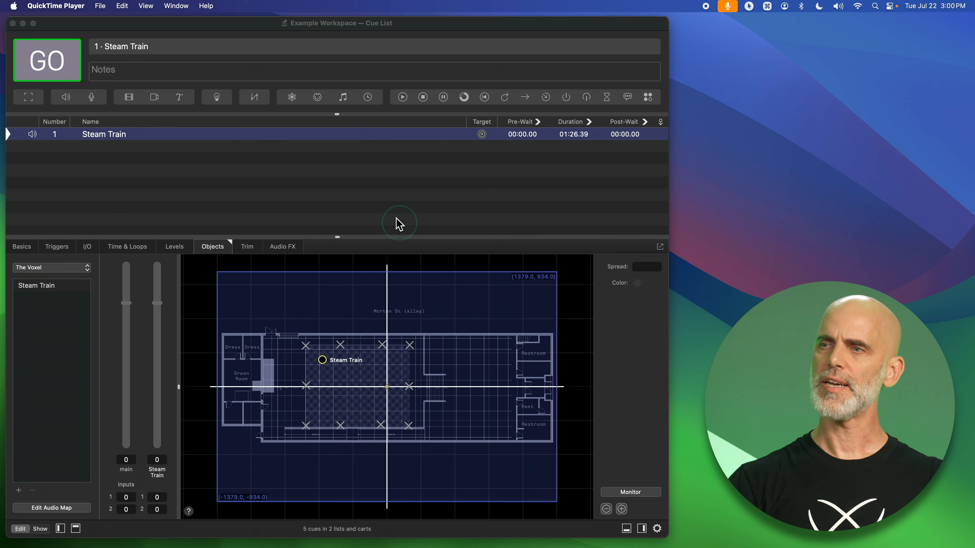
- Create a Fade cue targeting the Steam Train cue and select its Steam Train object
{"action": "left_click", "coordinate": [254, 98]}
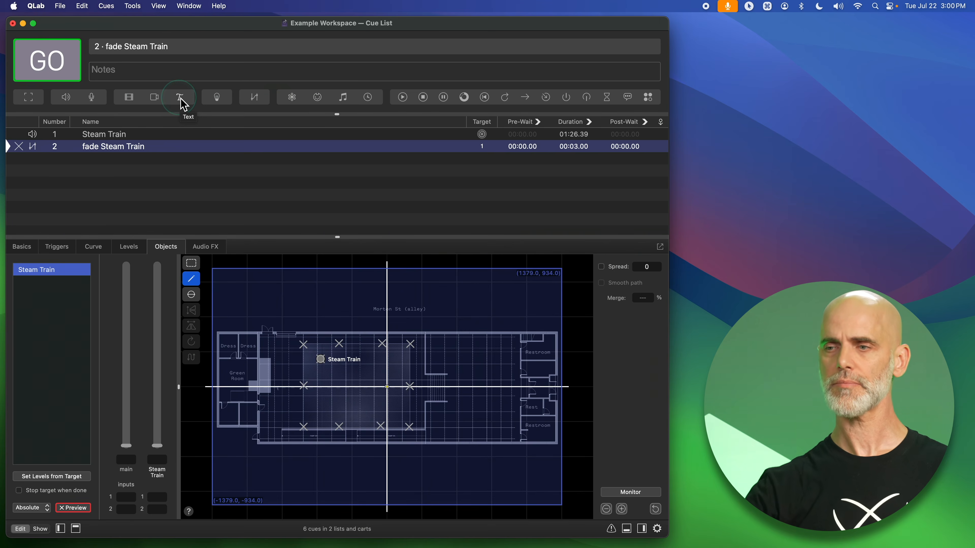
{"action": "left_click", "coordinate": [56, 274]}
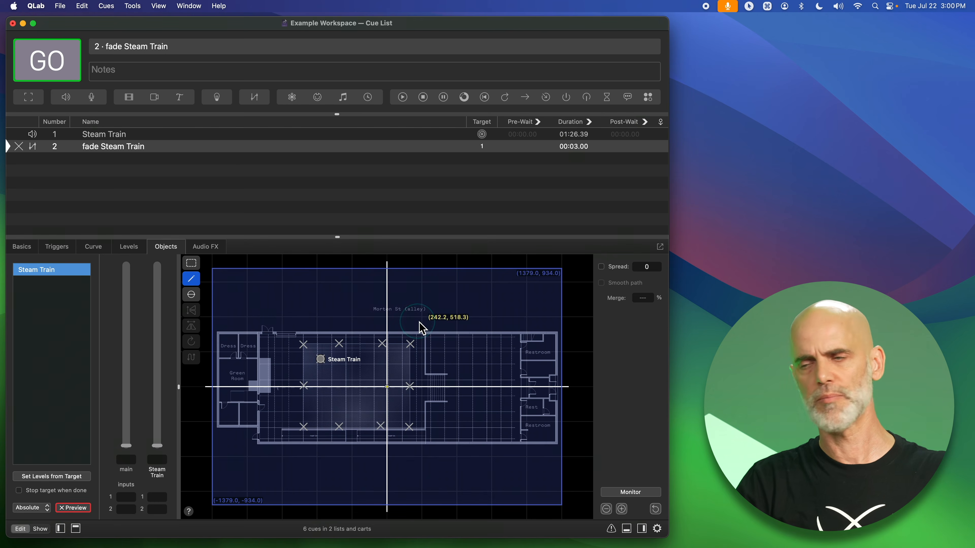
- Draw a five-point path for the Steam Train object from about X 85, Y 184 through the lower-left, lower-right and upper-right areas to the upper-left speakers
{"action": "left_click", "coordinate": [398, 363]}
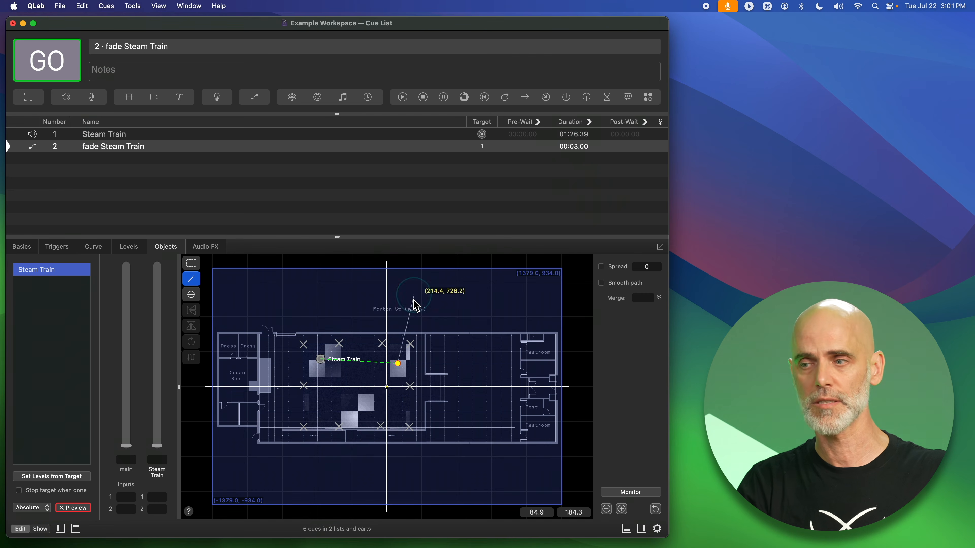
{"action": "left_click", "coordinate": [399, 363]}
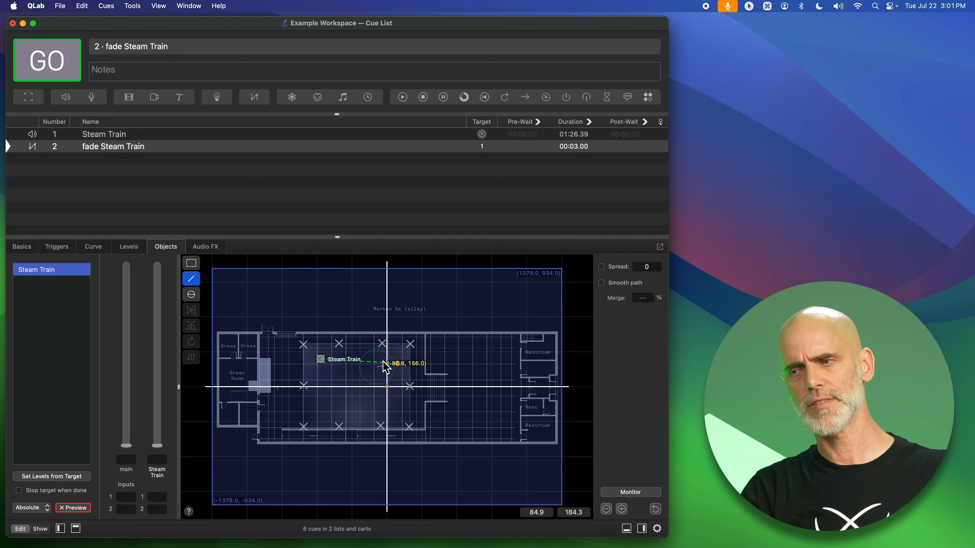
{"action": "left_click", "coordinate": [321, 414]}
{"action": "left_click", "coordinate": [443, 419]}
{"action": "left_click", "coordinate": [461, 339]}
{"action": "left_click", "coordinate": [339, 343]}
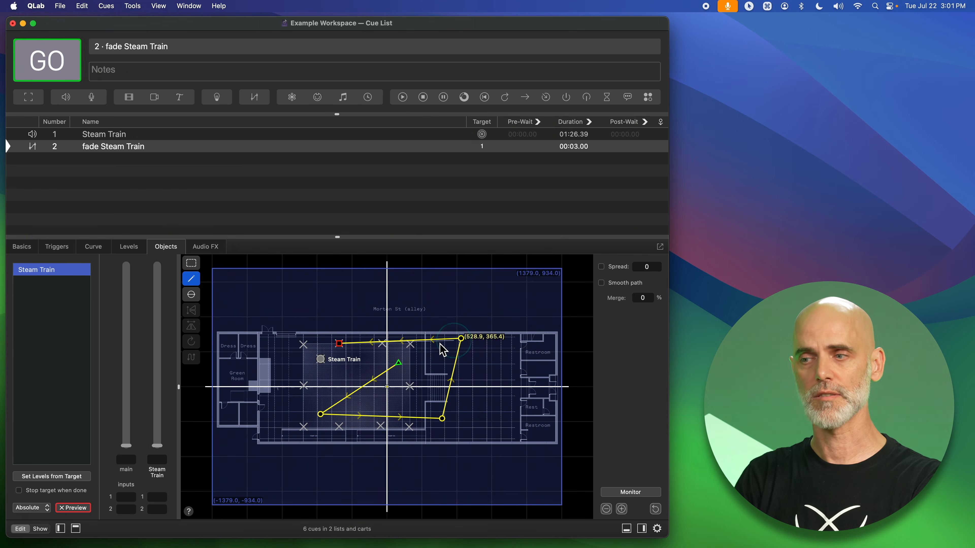
- Preview the fade along the drawn path and turn on Smooth path
{"action": "key", "text": "v"}
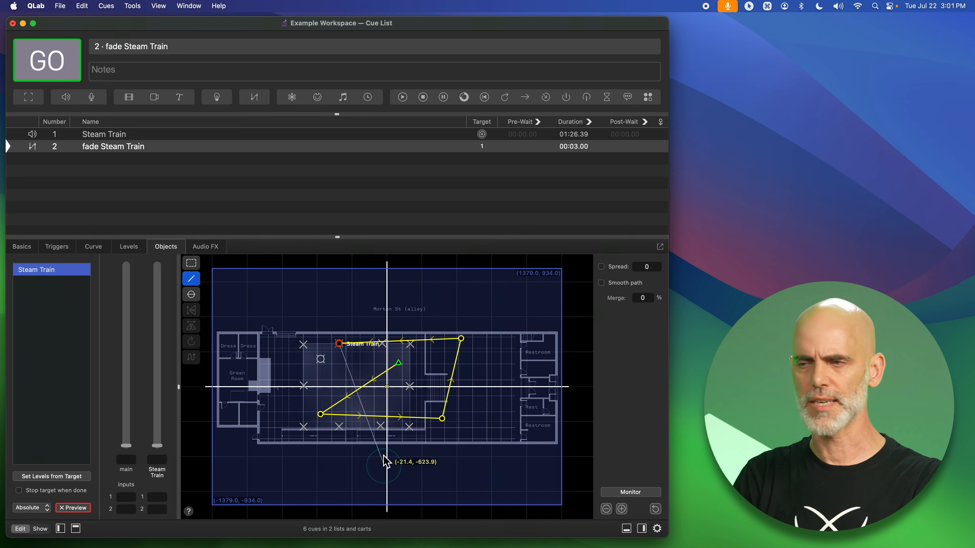
{"action": "left_click", "coordinate": [623, 284]}
{"action": "left_click", "coordinate": [636, 291]}
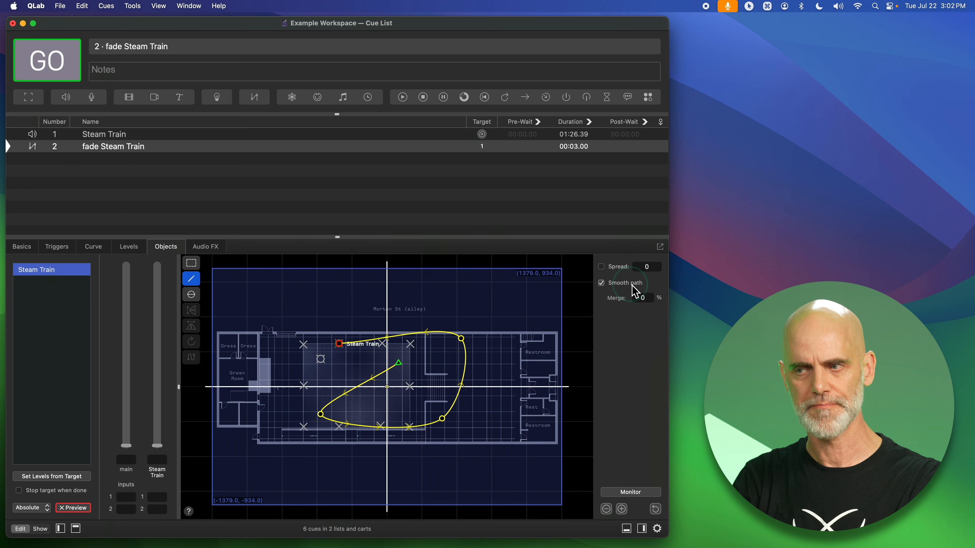
- Reshape the path by moving its start and end points together and adjusting its two right-hand points
{"action": "left_click", "coordinate": [191, 263]}
{"action": "left_click", "coordinate": [239, 304]}
{"action": "left_click_drag", "start_coordinate": [240, 306], "coordinate": [412, 348]}
{"action": "mouse_move", "coordinate": [378, 389]}
{"action": "left_mouse_down"}
{"action": "mouse_move", "coordinate": [457, 401]}
{"action": "mouse_move", "coordinate": [387, 370]}
{"action": "mouse_move", "coordinate": [278, 349]}
{"action": "mouse_move", "coordinate": [440, 441]}
{"action": "mouse_move", "coordinate": [355, 438]}
{"action": "mouse_move", "coordinate": [321, 389]}
{"action": "mouse_move", "coordinate": [362, 393]}
{"action": "left_mouse_up"}
{"action": "left_click_drag", "start_coordinate": [379, 320], "coordinate": [437, 434]}
{"action": "left_click_drag", "start_coordinate": [402, 391], "coordinate": [418, 423]}
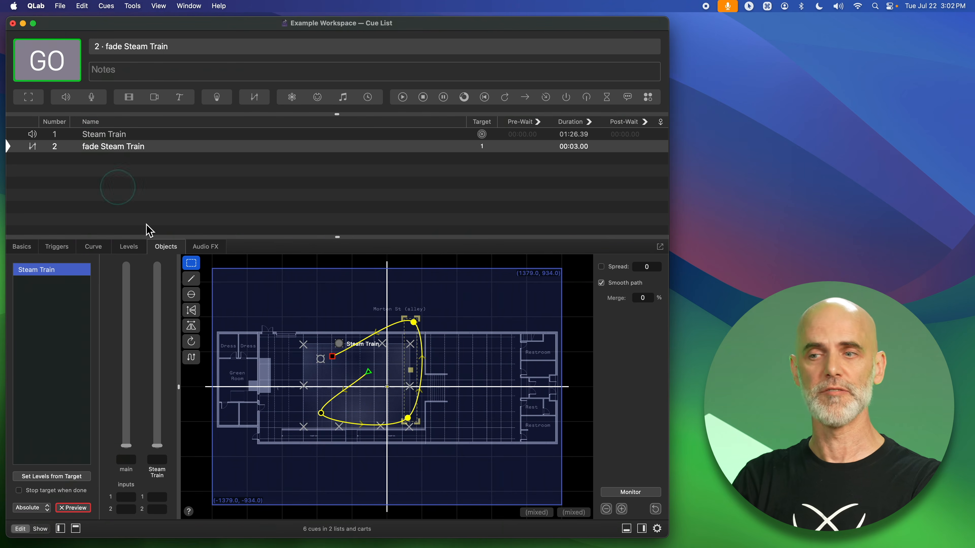
- Select all the path points and flip them vertically twice and horizontally twice
{"action": "left_click_drag", "start_coordinate": [328, 302], "coordinate": [487, 452]}
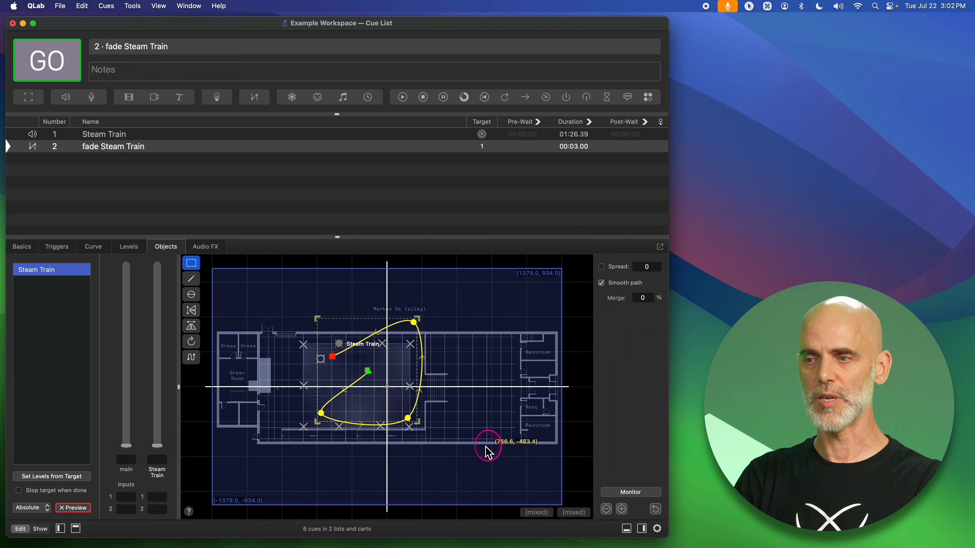
{"action": "left_click", "coordinate": [194, 316]}
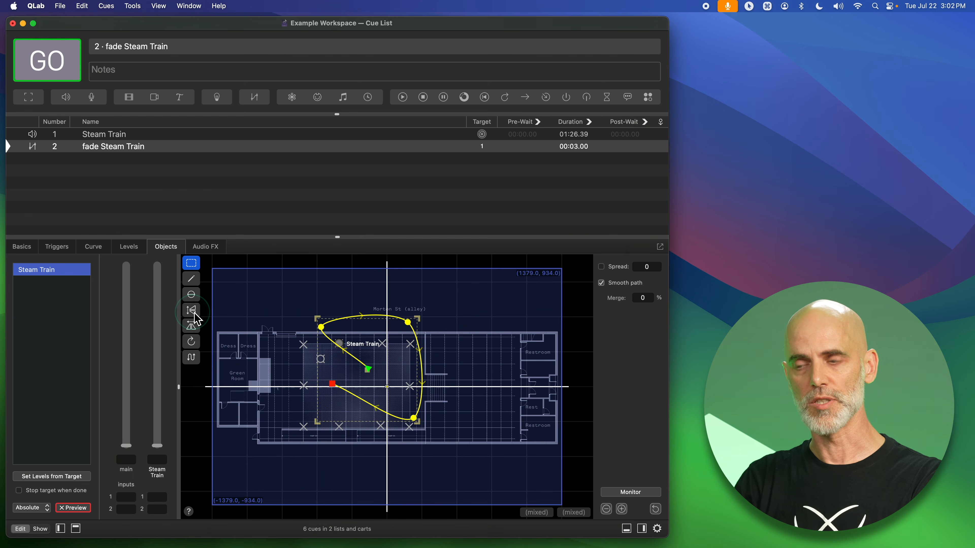
{"action": "left_click", "coordinate": [195, 314]}
{"action": "left_click", "coordinate": [193, 329]}
{"action": "left_click", "coordinate": [193, 328]}
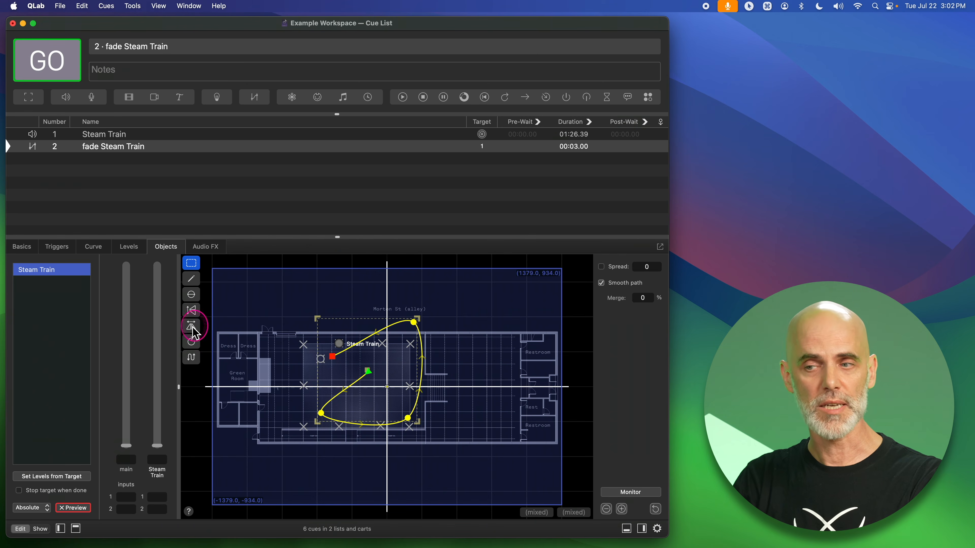
- Rotate the selected path points four times and delete the entire path from the map
{"action": "left_click", "coordinate": [193, 341]}
{"action": "left_click", "coordinate": [192, 341]}
{"action": "left_click", "coordinate": [192, 342]}
{"action": "left_click", "coordinate": [192, 342]}
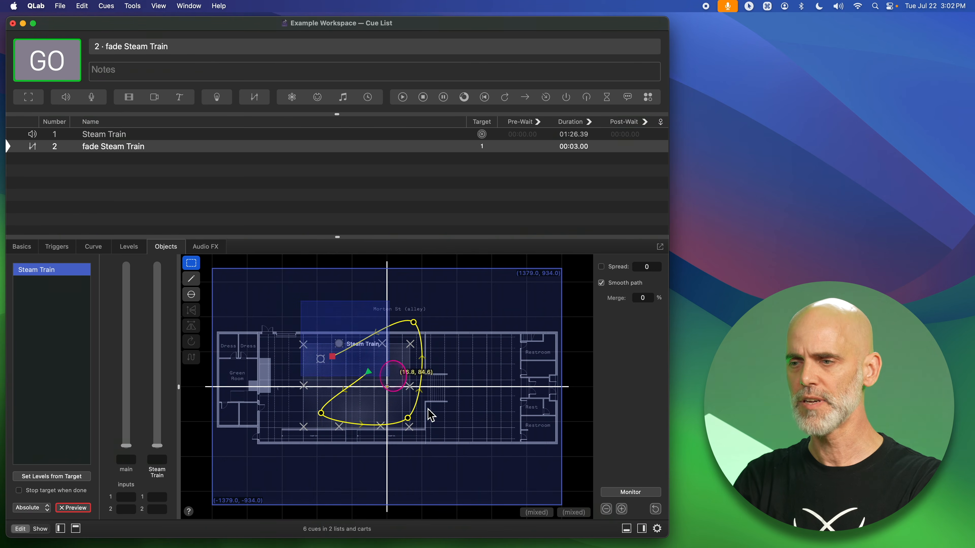
{"action": "key", "text": "BackSpace"}
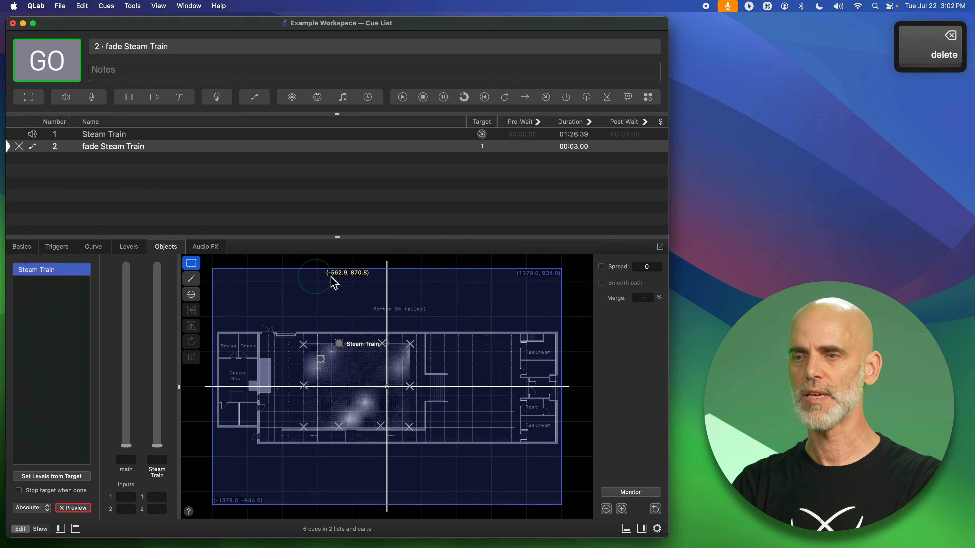
- Draw a circular path for the Steam Train object over the western part of the floor plan
{"action": "left_click", "coordinate": [192, 295]}
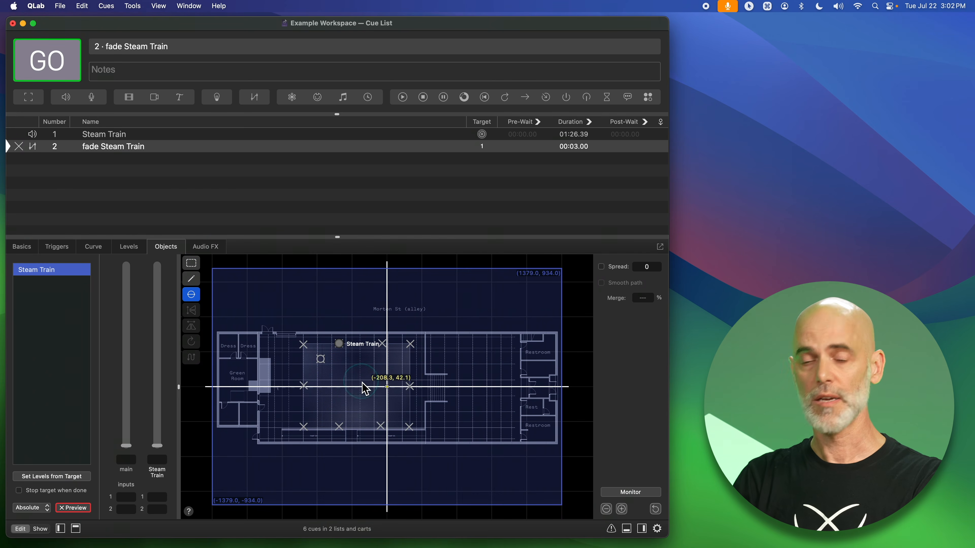
{"action": "left_click_drag", "start_coordinate": [363, 385], "coordinate": [254, 433]}
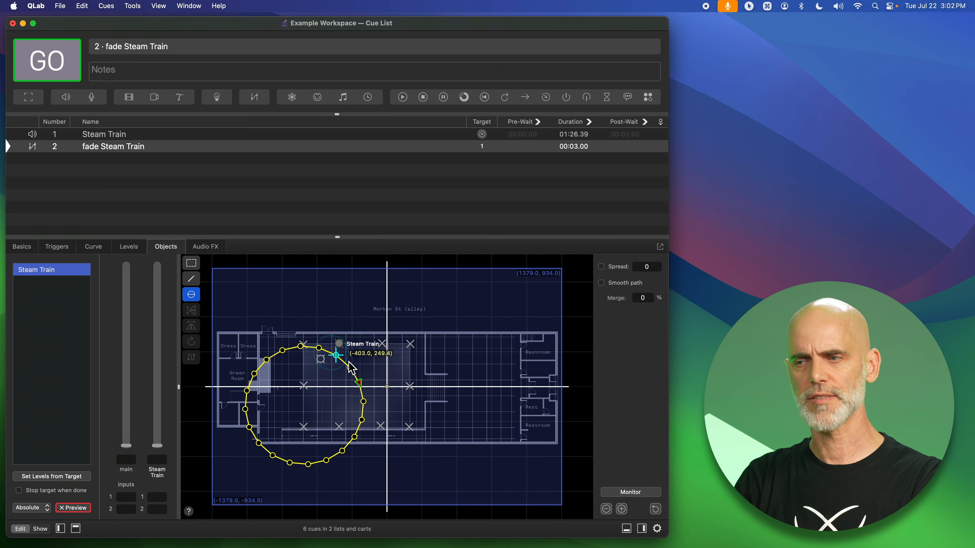
- Select all points of the circular path, reverse its direction and move it toward the map's centre
{"action": "left_click", "coordinate": [191, 263]}
{"action": "left_click_drag", "start_coordinate": [242, 321], "coordinate": [435, 480]}
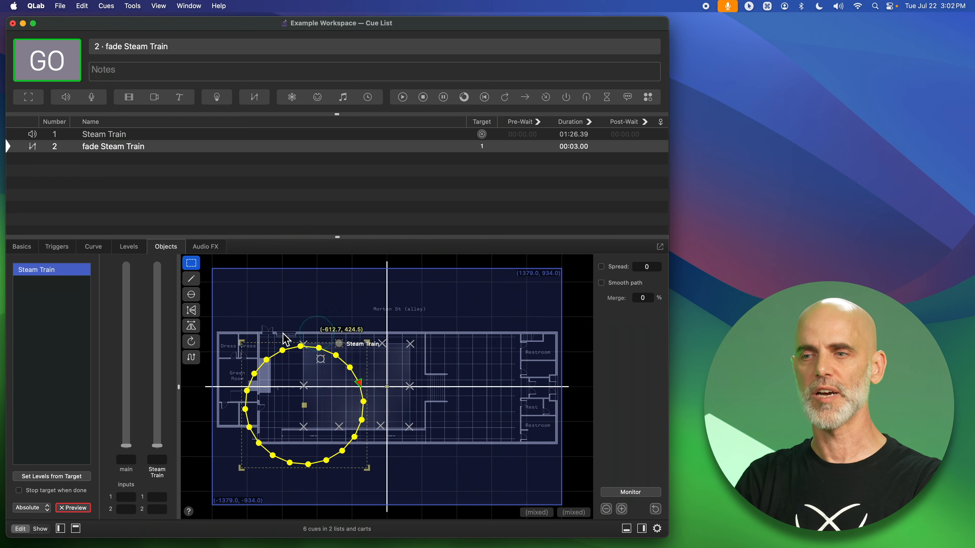
{"action": "left_click", "coordinate": [189, 357]}
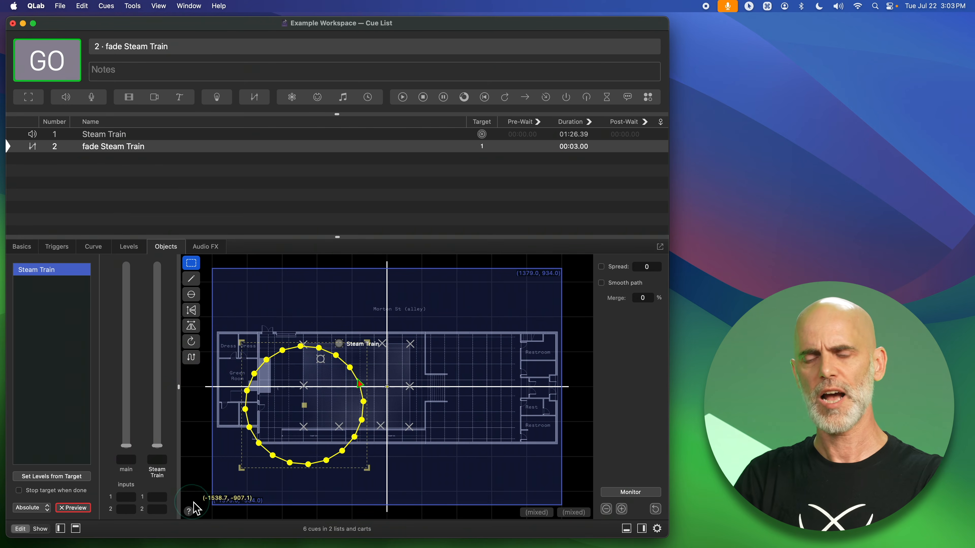
{"action": "left_click_drag", "start_coordinate": [312, 413], "coordinate": [380, 385]}
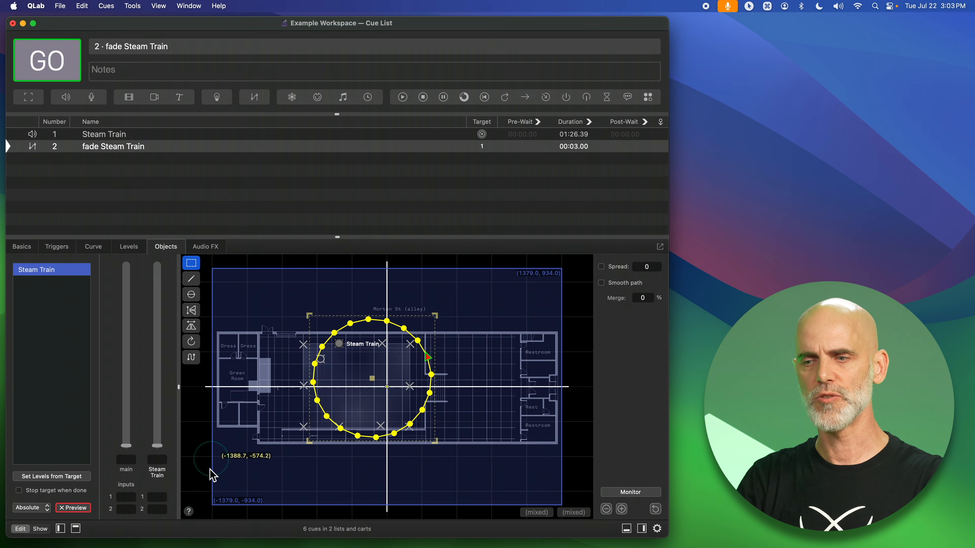
- Check the objects keyboard interaction reference, then delete the selected circular path
{"action": "left_click", "coordinate": [190, 513]}
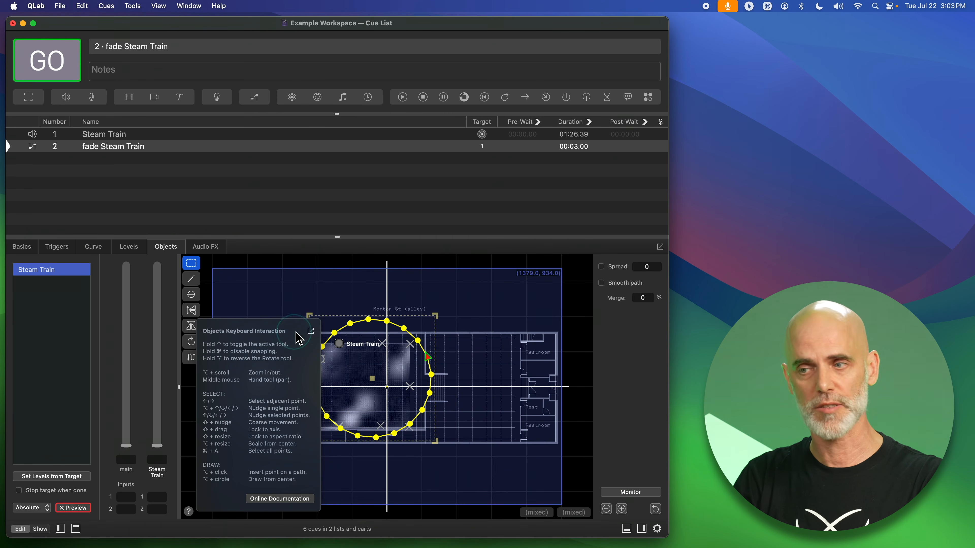
{"action": "left_click", "coordinate": [279, 300]}
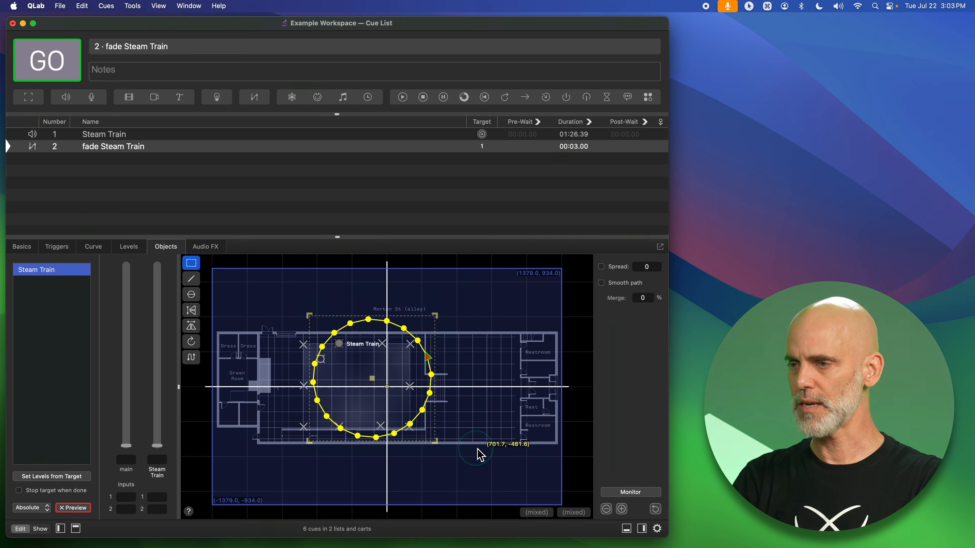
{"action": "key", "text": "BackSpace"}
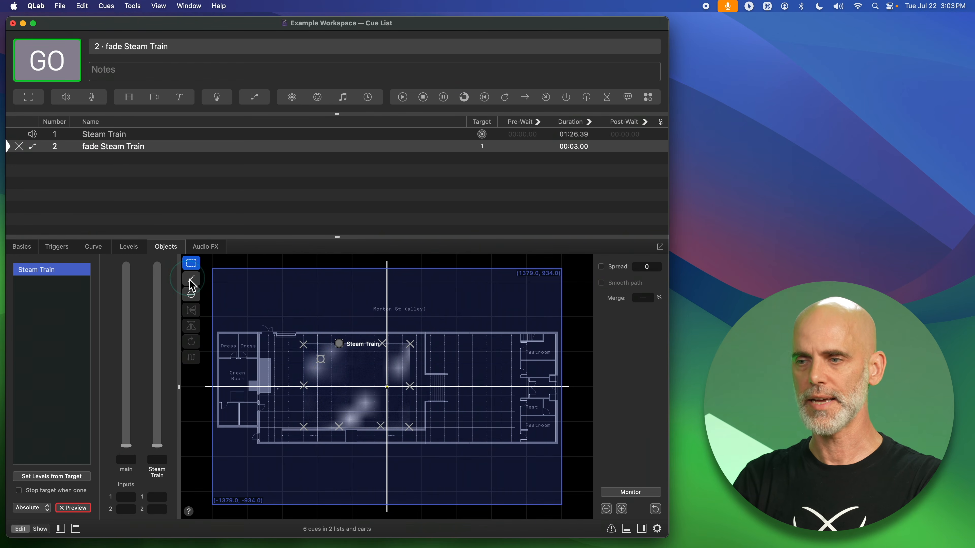
- Draw an open zigzag path across the stage area and turn on Smooth path
{"action": "left_click", "coordinate": [190, 281]}
{"action": "left_click_drag", "start_coordinate": [319, 372], "coordinate": [458, 365]}
{"action": "left_click", "coordinate": [310, 450]}
{"action": "left_click", "coordinate": [464, 449]}
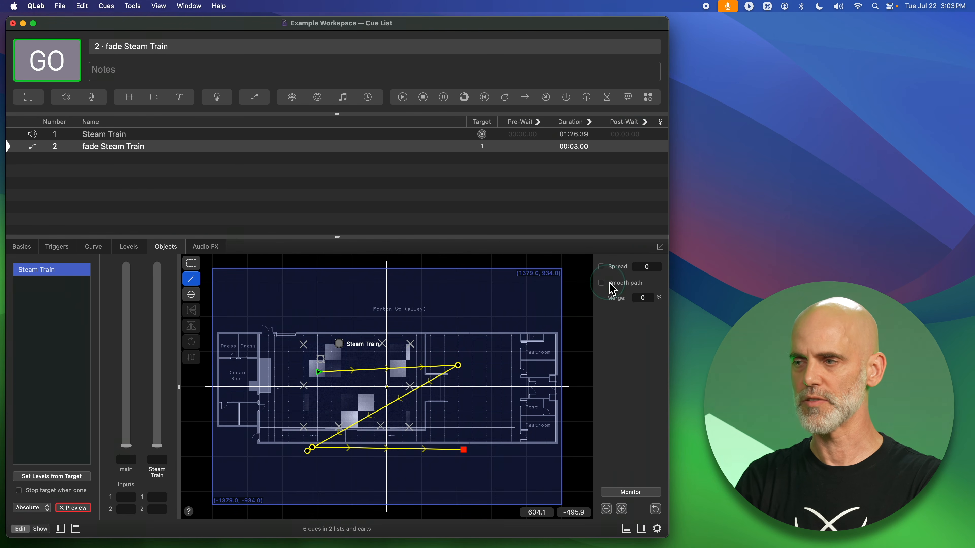
{"action": "left_click", "coordinate": [601, 283]}
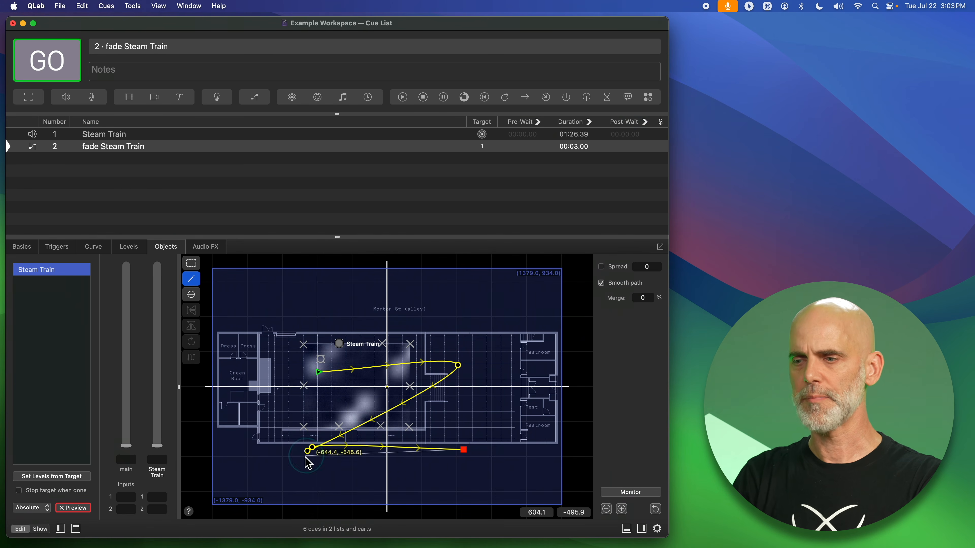
- Reshape the zigzag path by spreading its two lower-left points apart and moving its start point toward the Green Room
{"action": "left_click", "coordinate": [191, 263]}
{"action": "left_click_drag", "start_coordinate": [312, 448], "coordinate": [369, 473]}
{"action": "left_click_drag", "start_coordinate": [307, 451], "coordinate": [316, 440]}
{"action": "left_click_drag", "start_coordinate": [323, 378], "coordinate": [279, 394]}
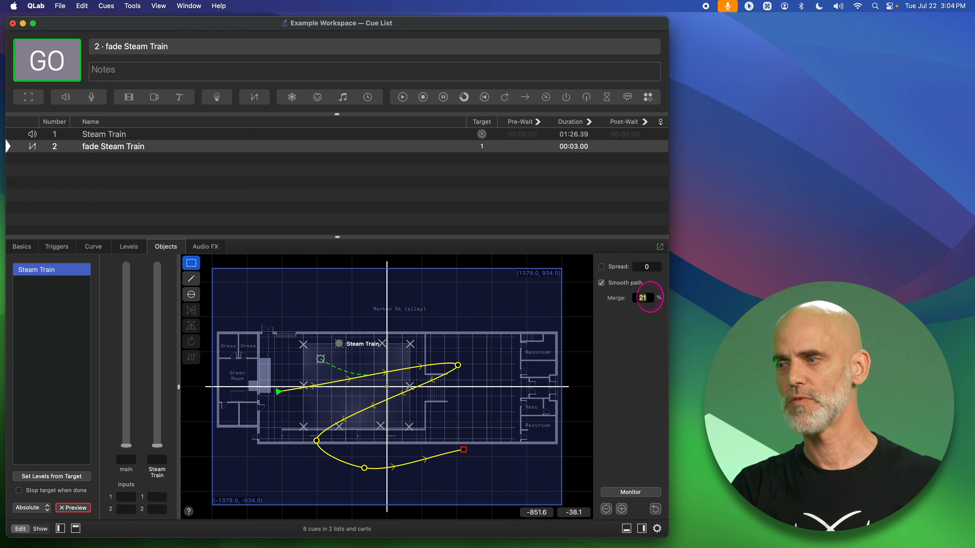
- Set the path's merge to 20% and preview the fade along it
{"action": "key", "text": "Return"}
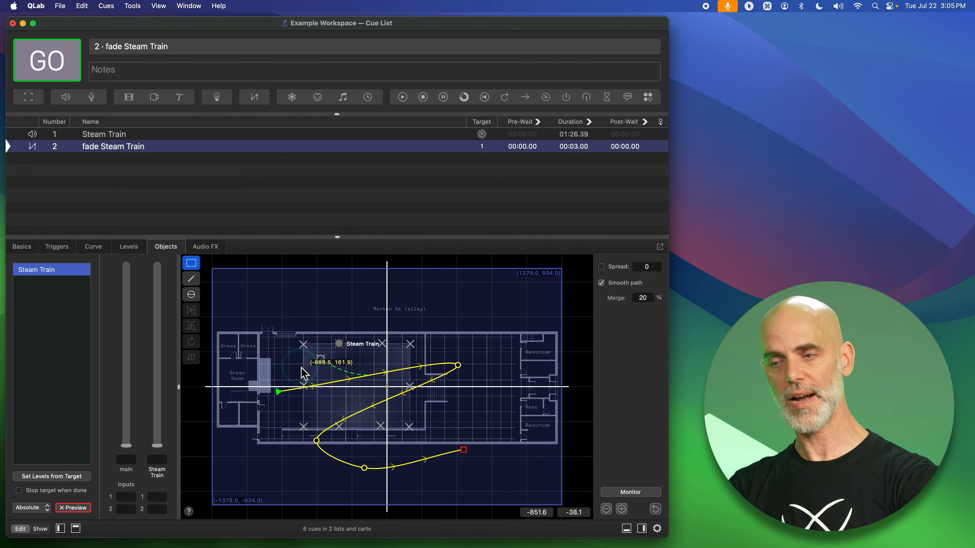
{"action": "key", "text": "v"}
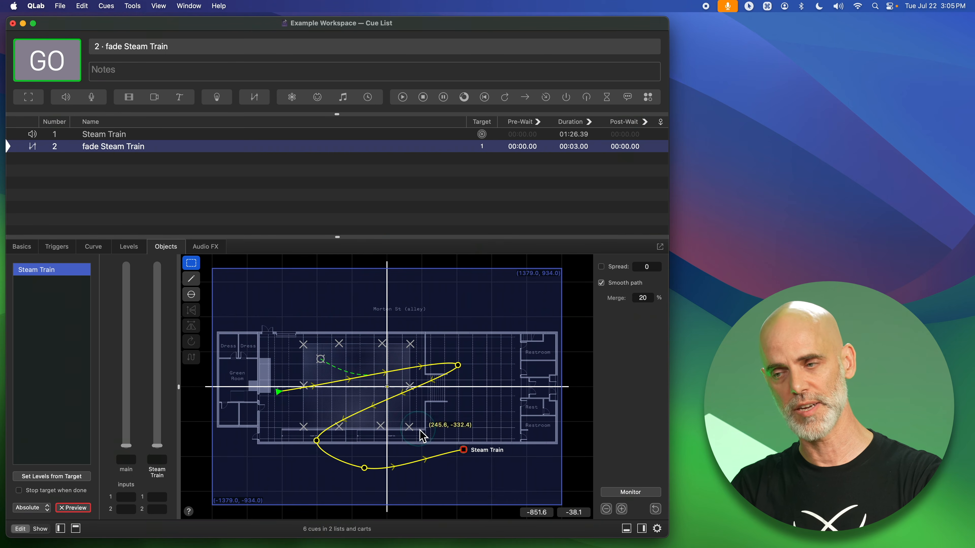
{"action": "left_click", "coordinate": [647, 302]}
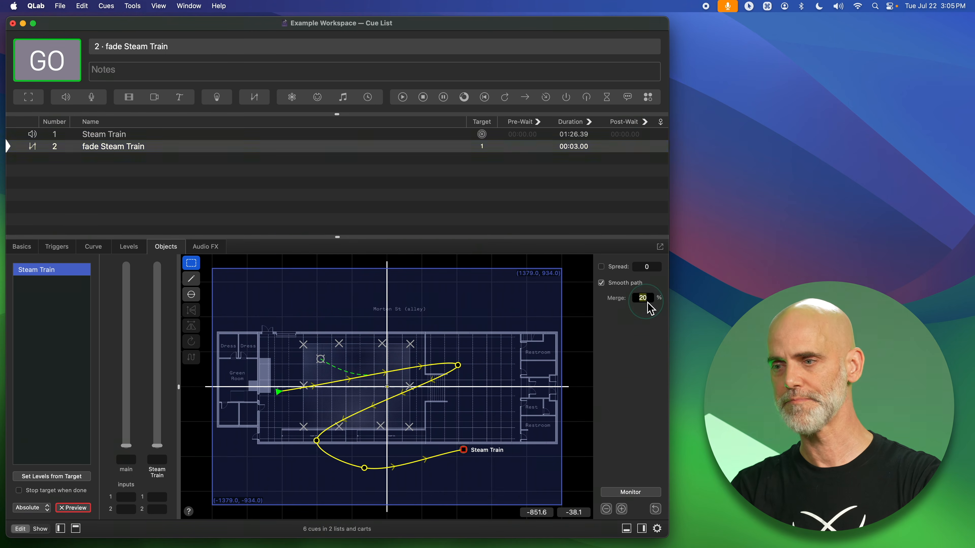
{"action": "left_click_drag", "start_coordinate": [650, 300], "coordinate": [649, 299]}
- Select all points of the zigzag path and delete the path from the map
{"action": "left_click", "coordinate": [283, 302]}
{"action": "left_click_drag", "start_coordinate": [254, 339], "coordinate": [536, 483]}
{"action": "key", "text": "BackSpace"}
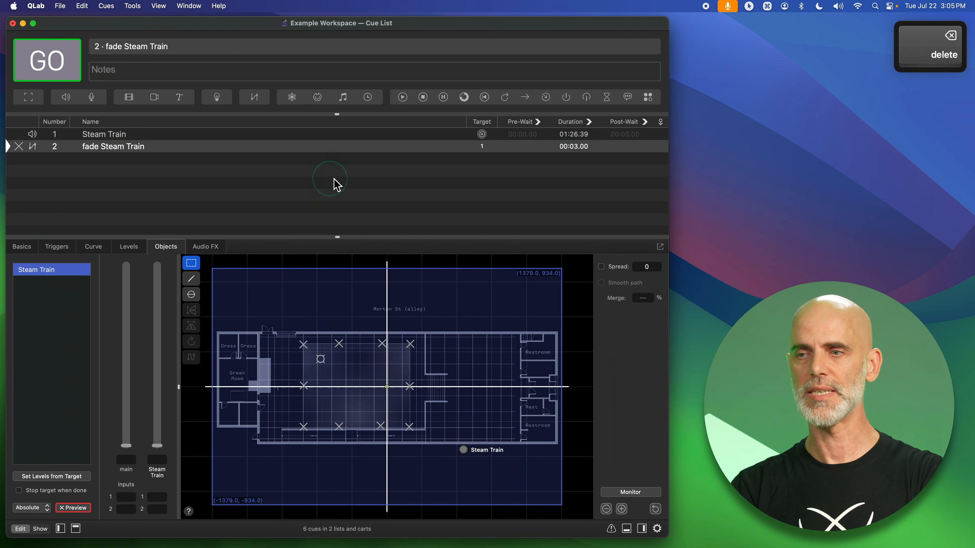
- Draw a large circular path around the stage, select all its points and centre it on the map's origin
{"action": "left_click", "coordinate": [192, 295]}
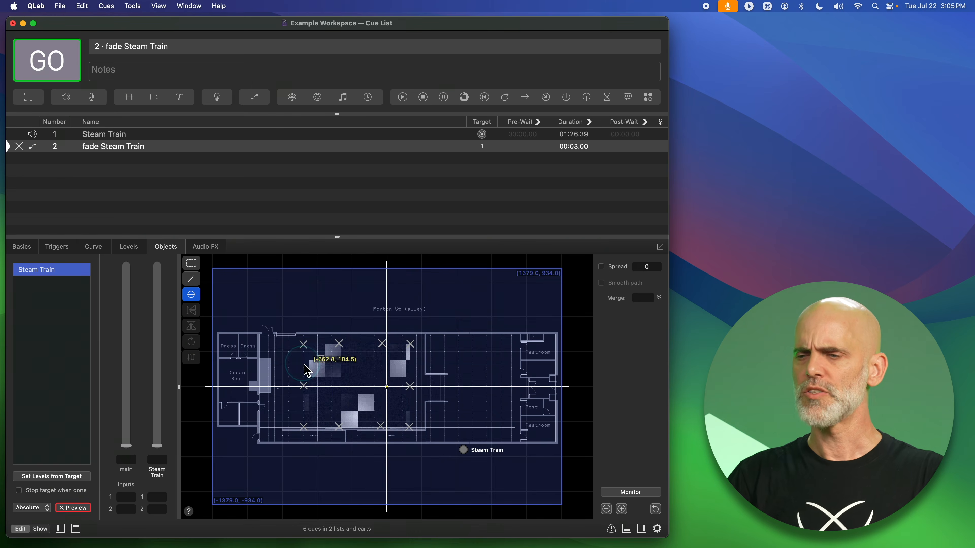
{"action": "left_click_drag", "start_coordinate": [304, 364], "coordinate": [473, 386]}
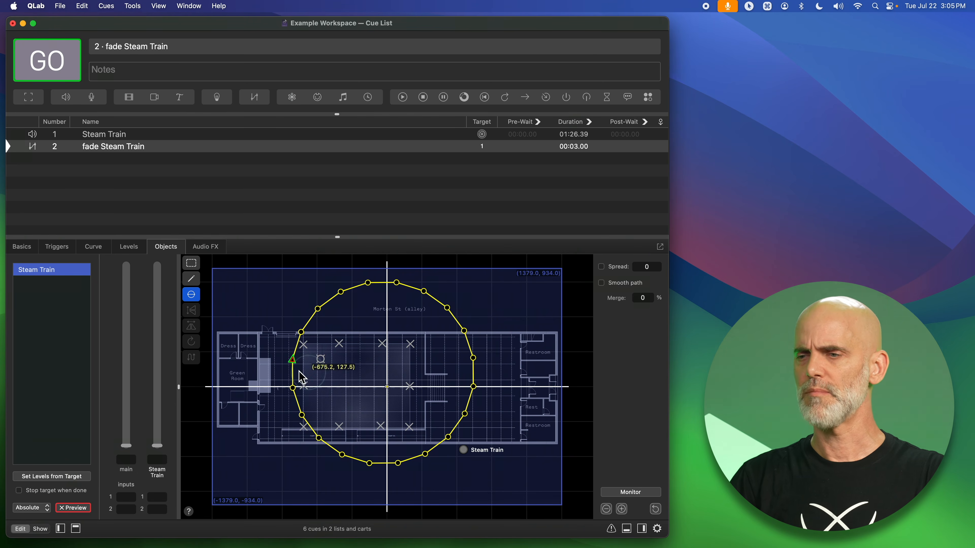
{"action": "left_click", "coordinate": [192, 263]}
{"action": "left_click_drag", "start_coordinate": [264, 274], "coordinate": [560, 480]}
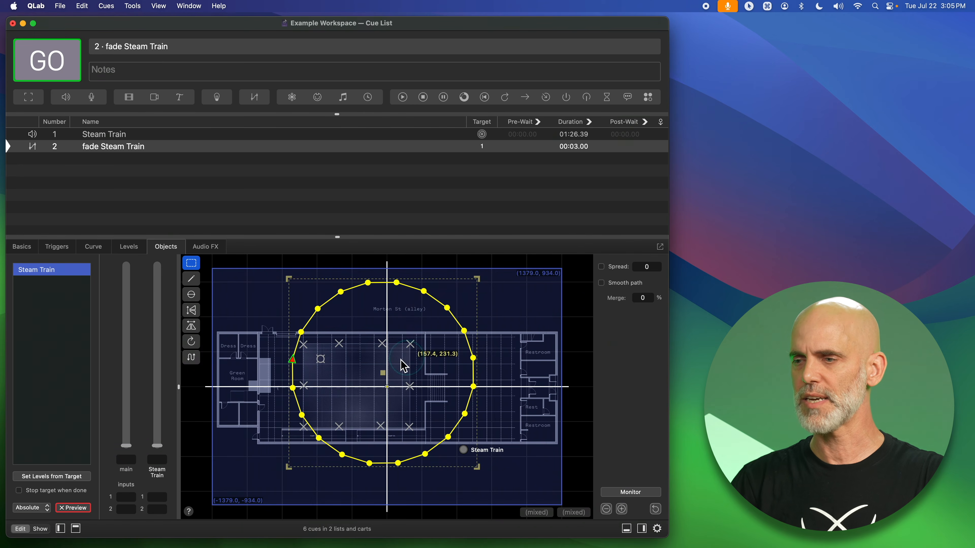
{"action": "left_click_drag", "start_coordinate": [388, 379], "coordinate": [394, 391]}
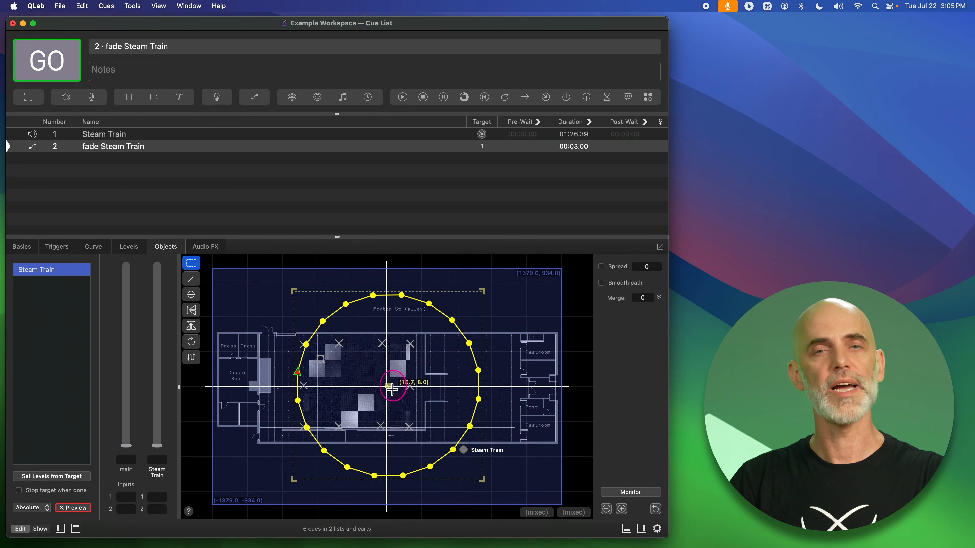
- Stretch the circle into a wide ellipse fitting between the building's long walls and turn on Smooth path
{"action": "left_click_drag", "start_coordinate": [294, 292], "coordinate": [252, 316]}
{"action": "left_click_drag", "start_coordinate": [483, 480], "coordinate": [526, 447]}
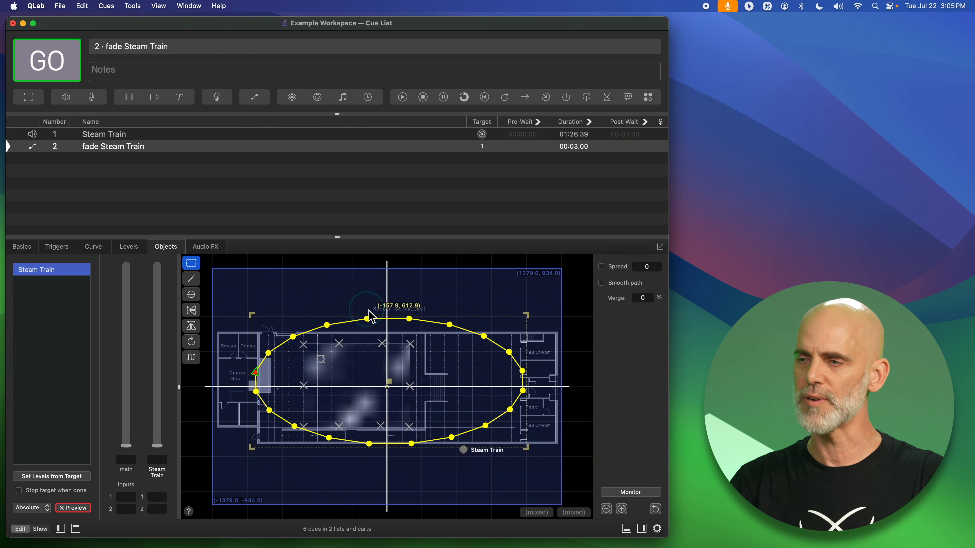
{"action": "left_click_drag", "start_coordinate": [388, 323], "coordinate": [387, 331]}
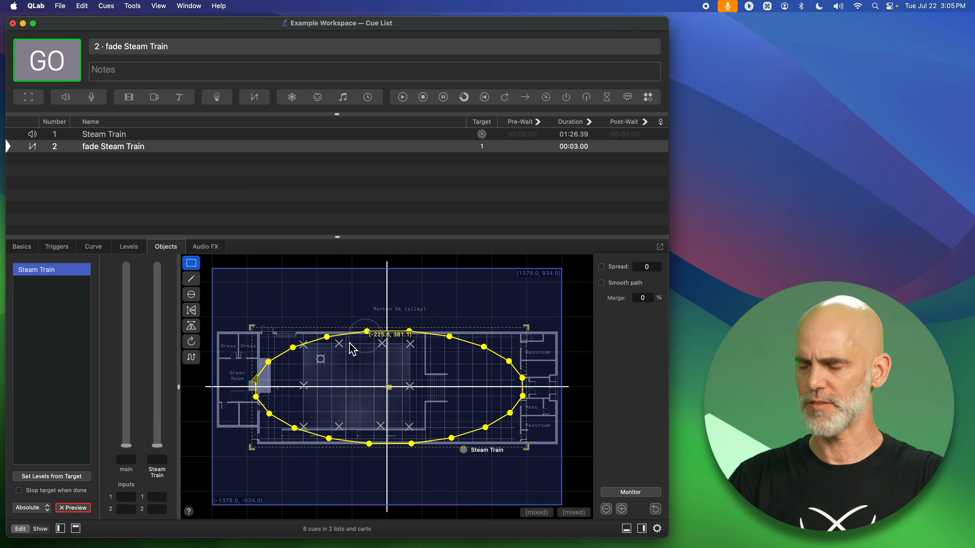
{"action": "left_click", "coordinate": [640, 285]}
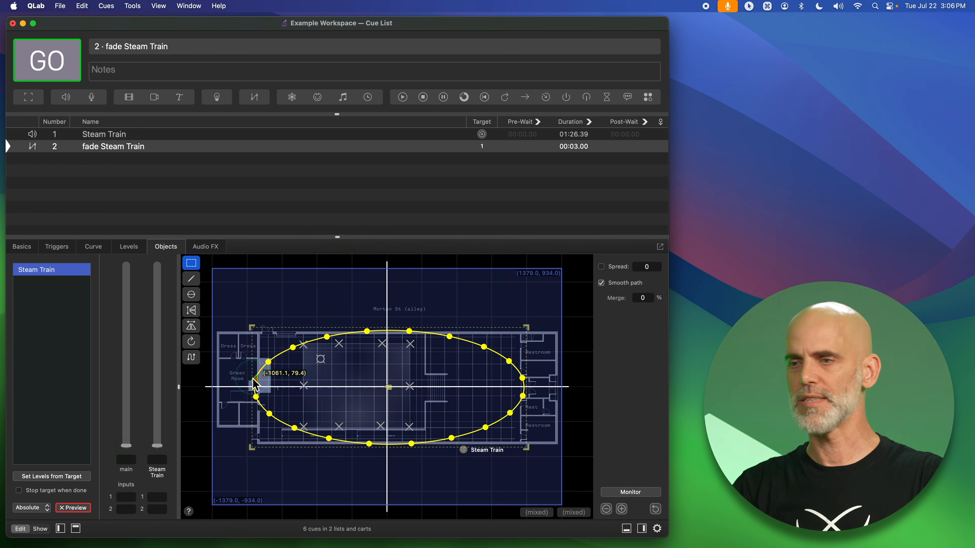
- Set the fade Steam Train cue's duration to 30 seconds and preview the movement around the ellipse
{"action": "double_click", "coordinate": [579, 147]}
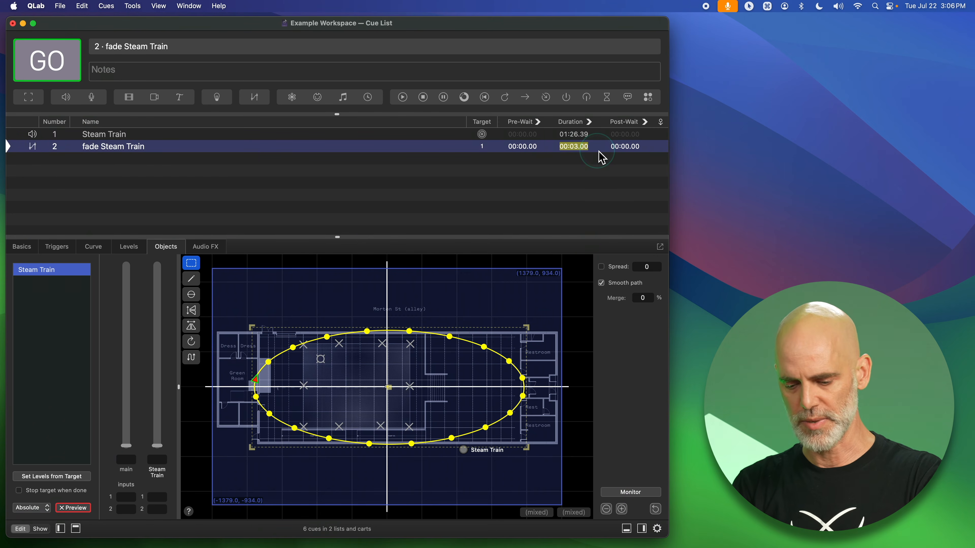
{"action": "type", "text": "1"}
{"action": "key", "text": "BackSpace"}
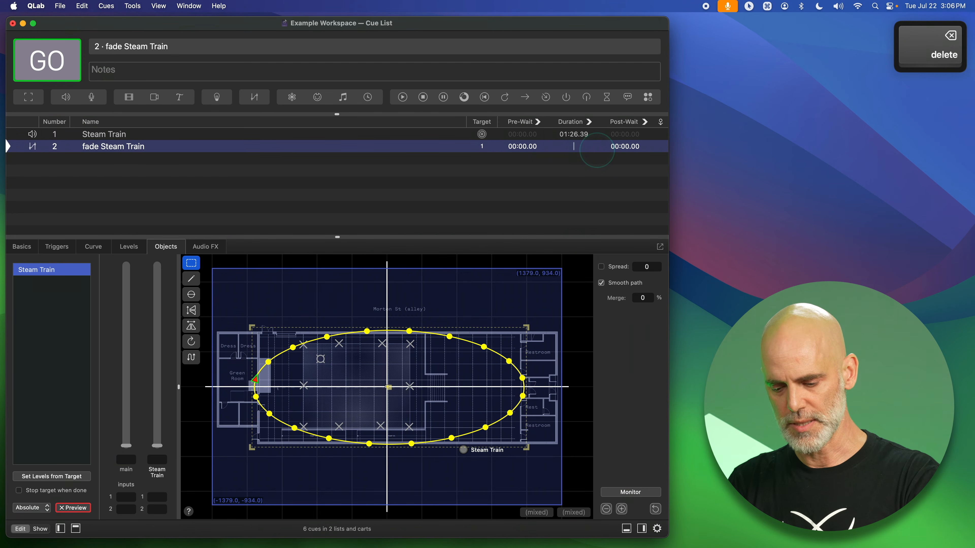
{"action": "type", "text": "30"}
{"action": "key", "text": "Return"}
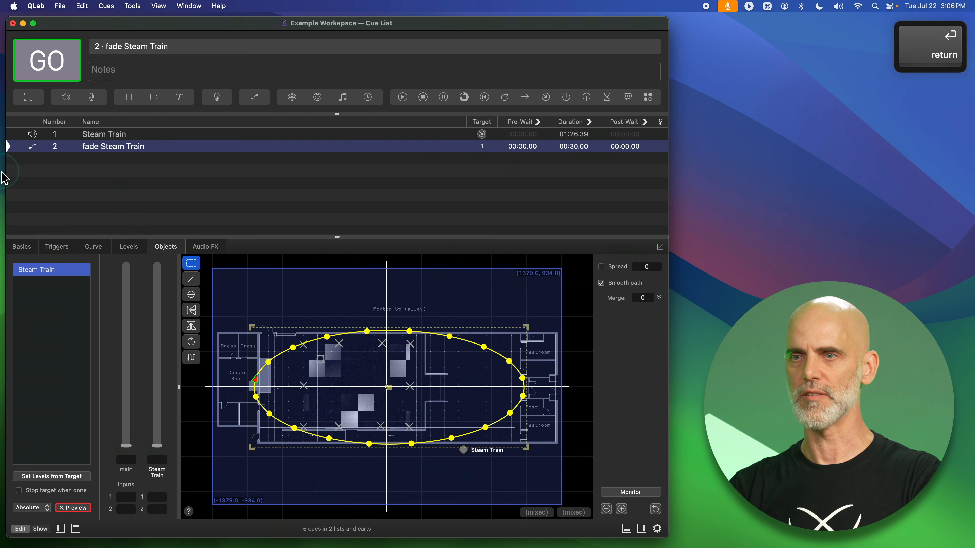
{"action": "key", "text": "v"}
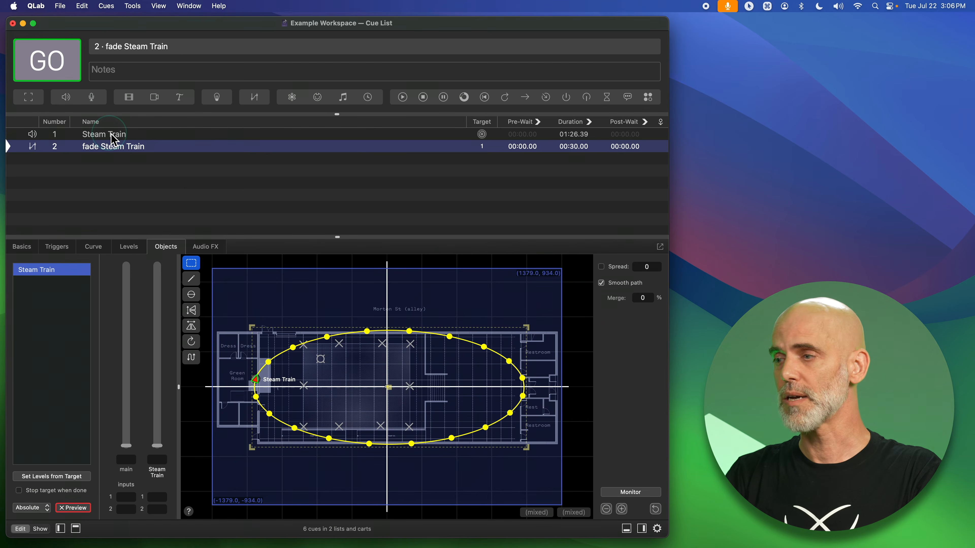
- Open The Voxel audio map from the Steam Train cue and add a map object slightly up and left of the origin
{"action": "left_click", "coordinate": [110, 133]}
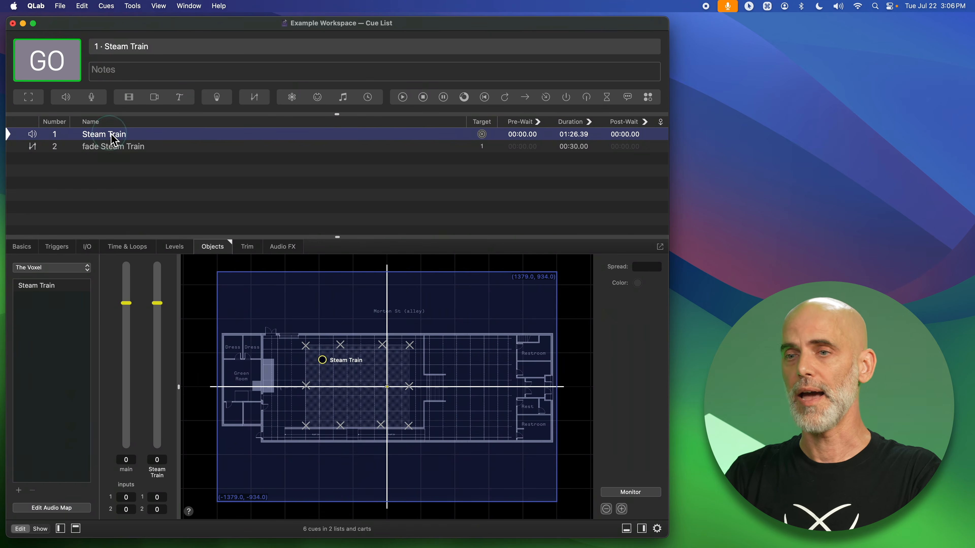
{"action": "left_click", "coordinate": [46, 507]}
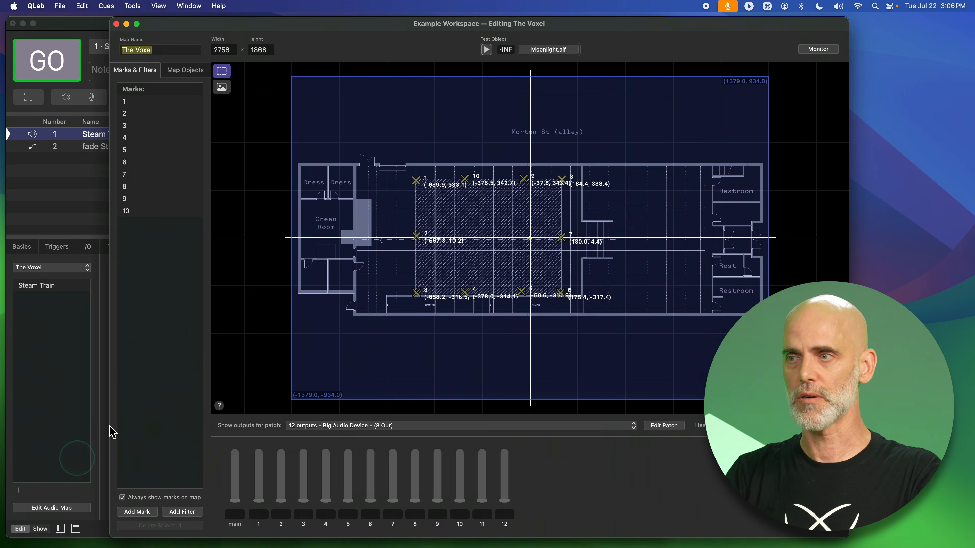
{"action": "left_click", "coordinate": [194, 70]}
{"action": "left_click", "coordinate": [223, 117]}
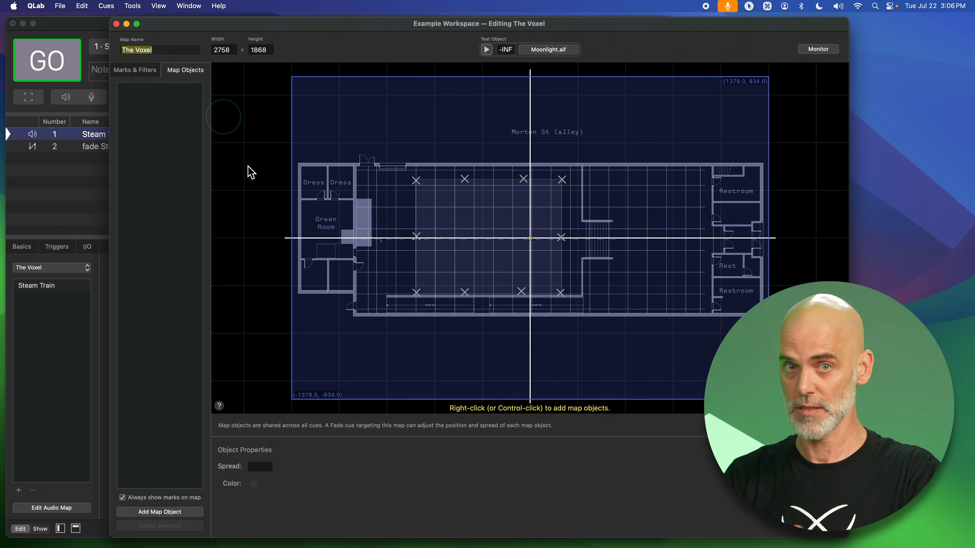
{"action": "left_click_drag", "start_coordinate": [846, 537], "coordinate": [698, 481]}
{"action": "left_click_drag", "start_coordinate": [367, 26], "coordinate": [446, 52]}
{"action": "left_click", "coordinate": [241, 479]}
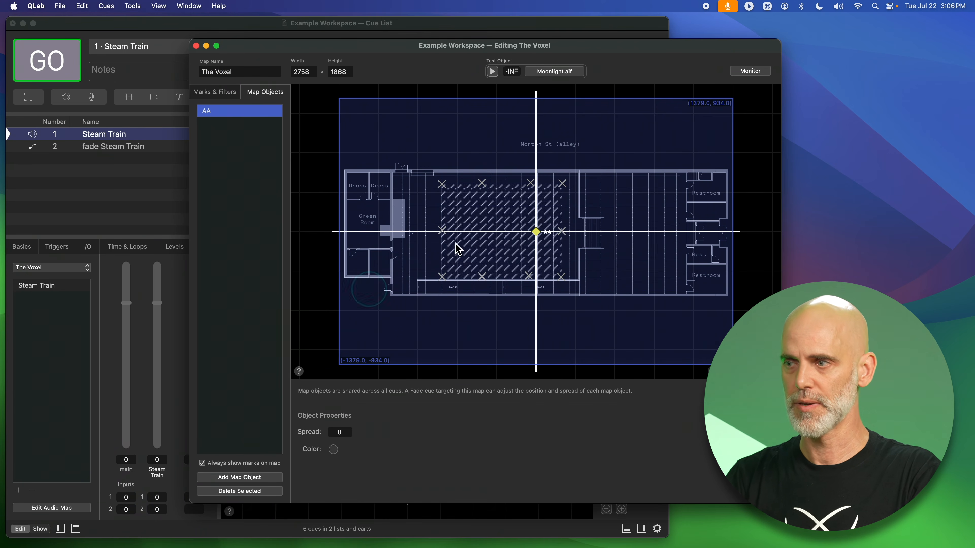
{"action": "left_click_drag", "start_coordinate": [543, 240], "coordinate": [519, 224]}
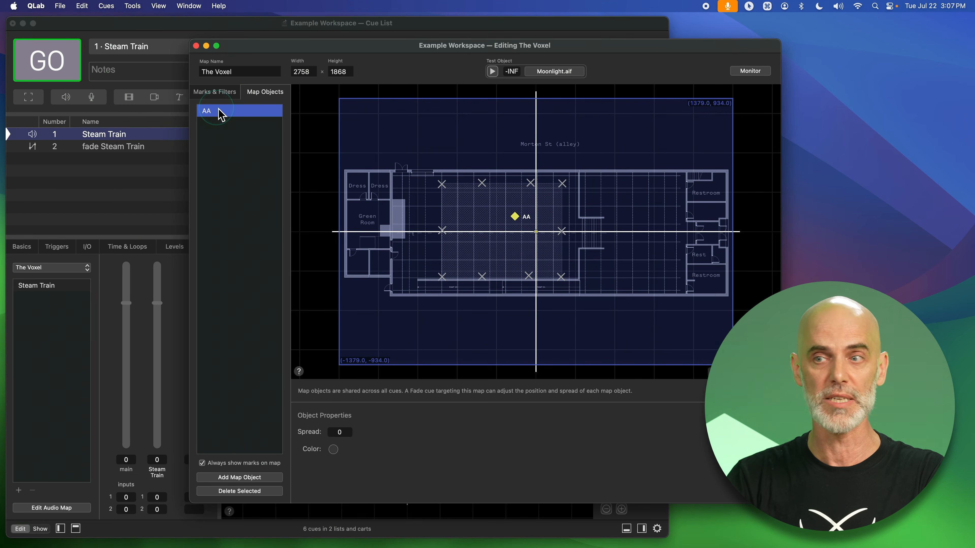
- Rename the new map object Map Train and close the audio map editor
{"action": "double_click", "coordinate": [219, 111]}
{"action": "type", "text": "T"}
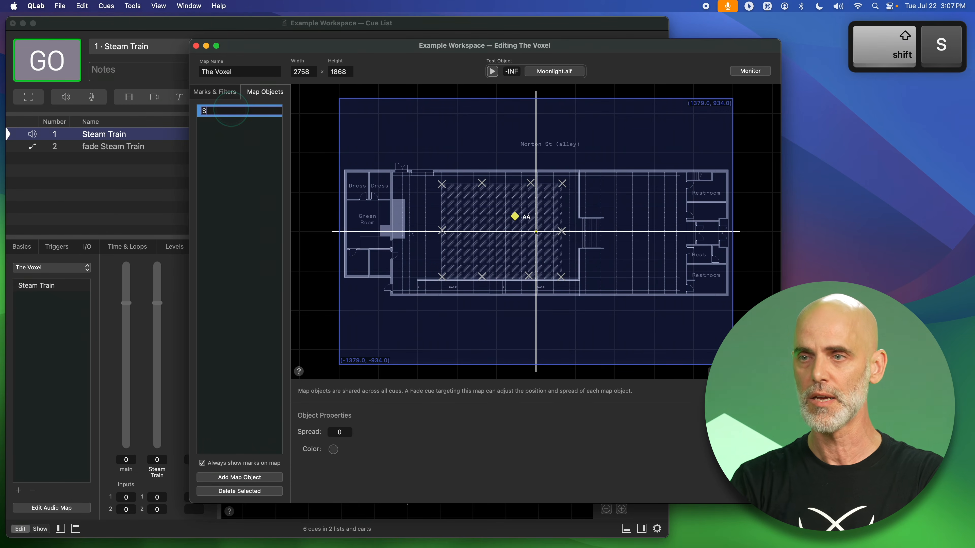
{"action": "key", "text": "BackSpace"}
{"action": "type", "text": "Map Train"}
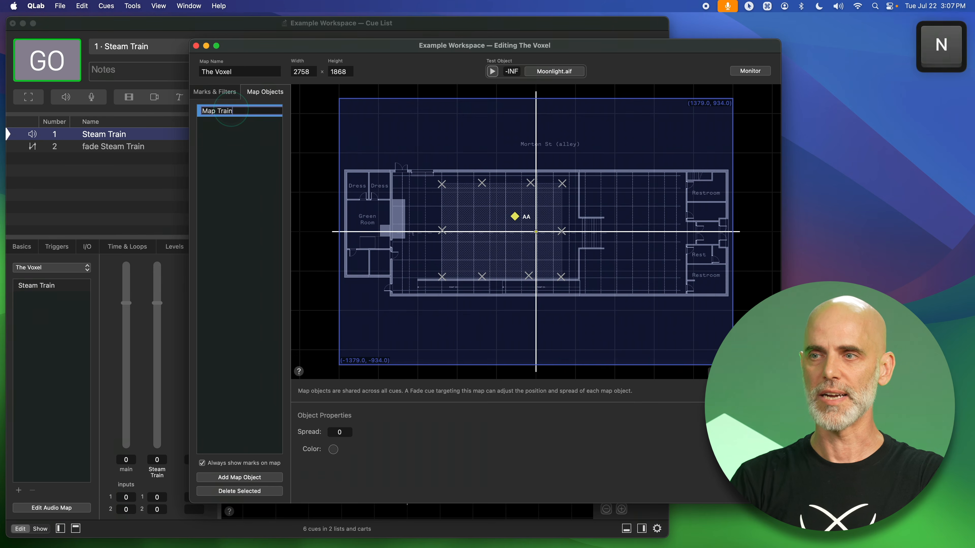
{"action": "key", "text": "Return"}
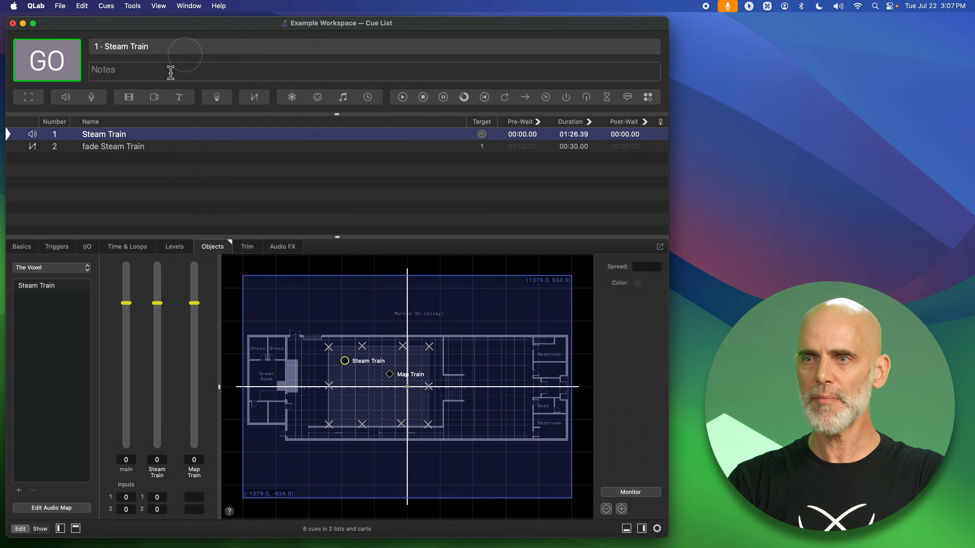
{"action": "left_click", "coordinate": [195, 46]}
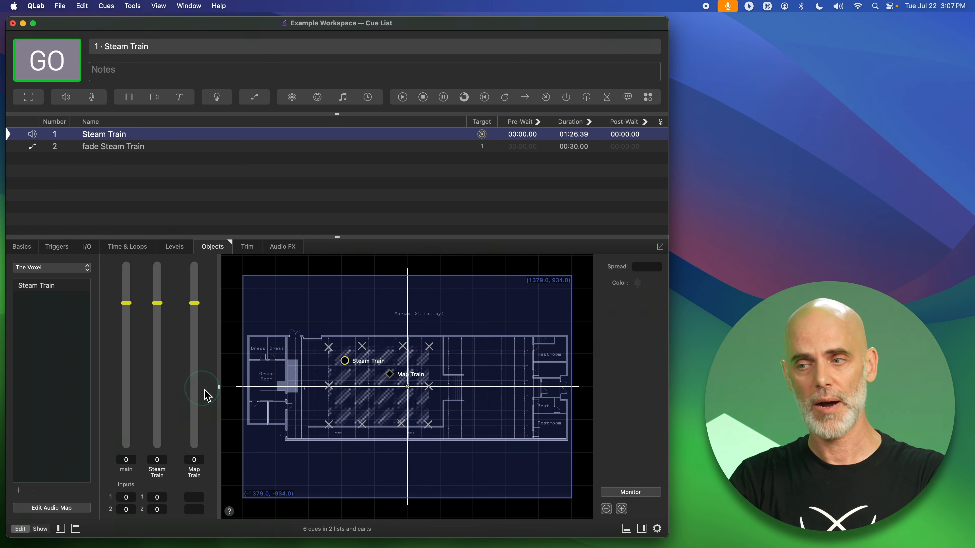
- In the Steam Train cue, set both Map Train input levels to 0 and silence the Steam Train object's fader and both its inputs
{"action": "left_click_drag", "start_coordinate": [382, 368], "coordinate": [398, 374]}
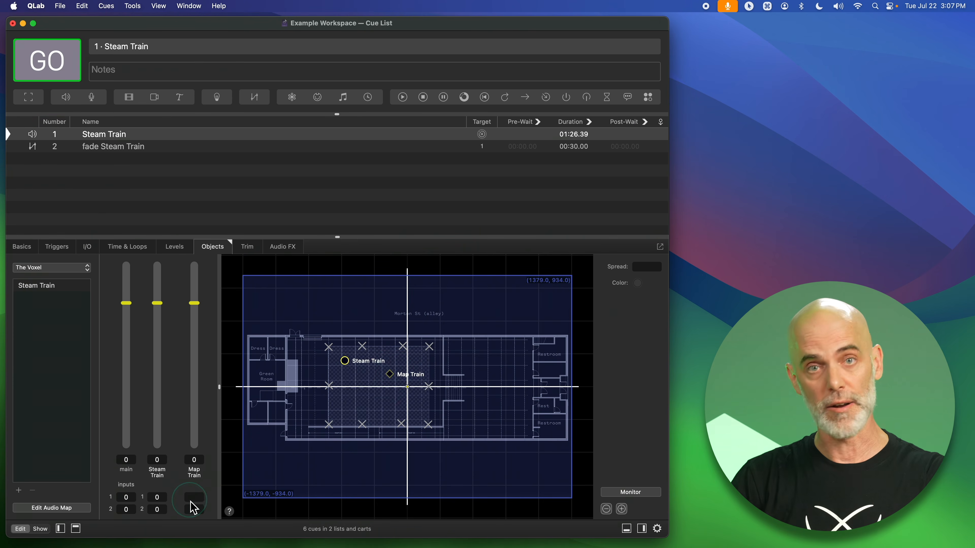
{"action": "key", "text": "alt"}
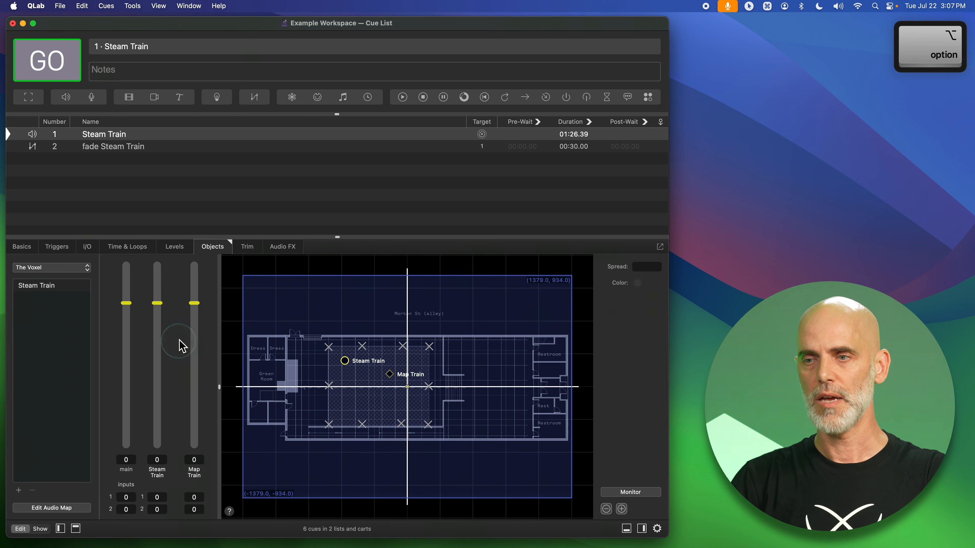
{"action": "left_click_drag", "start_coordinate": [164, 321], "coordinate": [156, 542]}
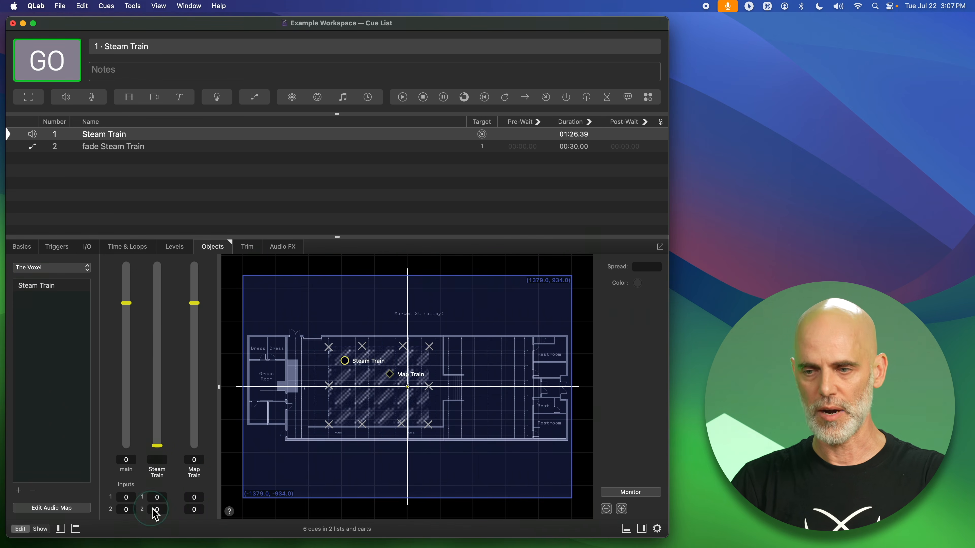
{"action": "left_click", "coordinate": [164, 498], "text": "alt"}
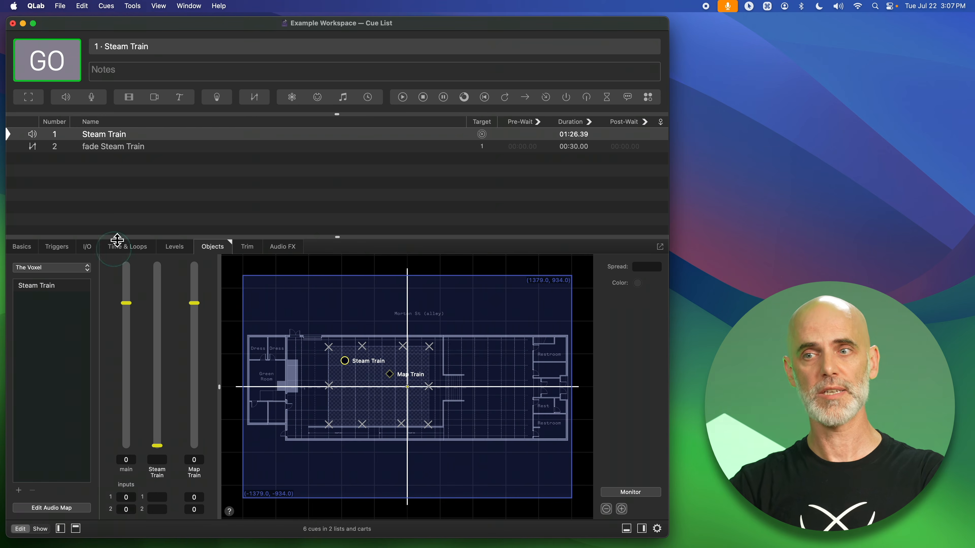
- Change the fade Steam Train cue's target type to Map and choose The Voxel as its target
{"action": "left_click", "coordinate": [119, 152]}
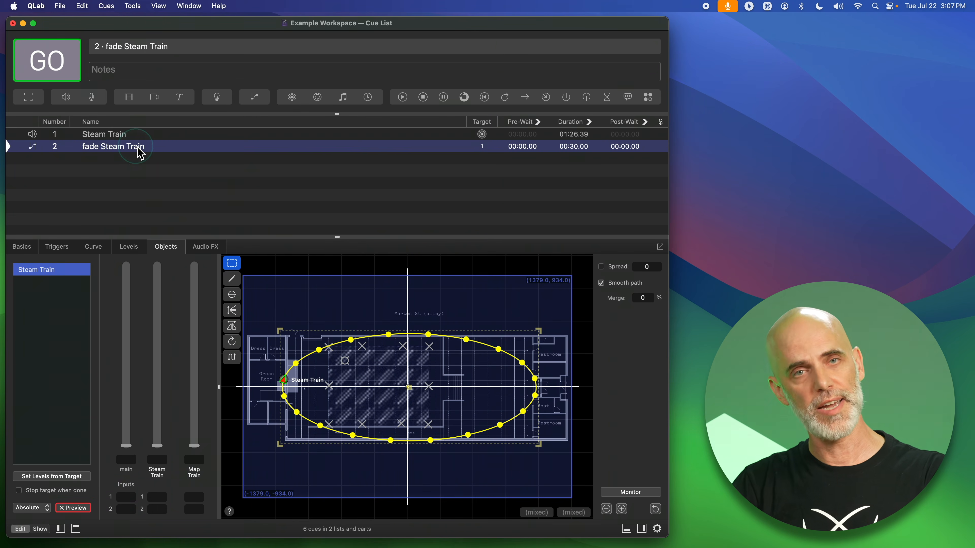
{"action": "left_click", "coordinate": [22, 248]}
{"action": "left_click", "coordinate": [160, 286]}
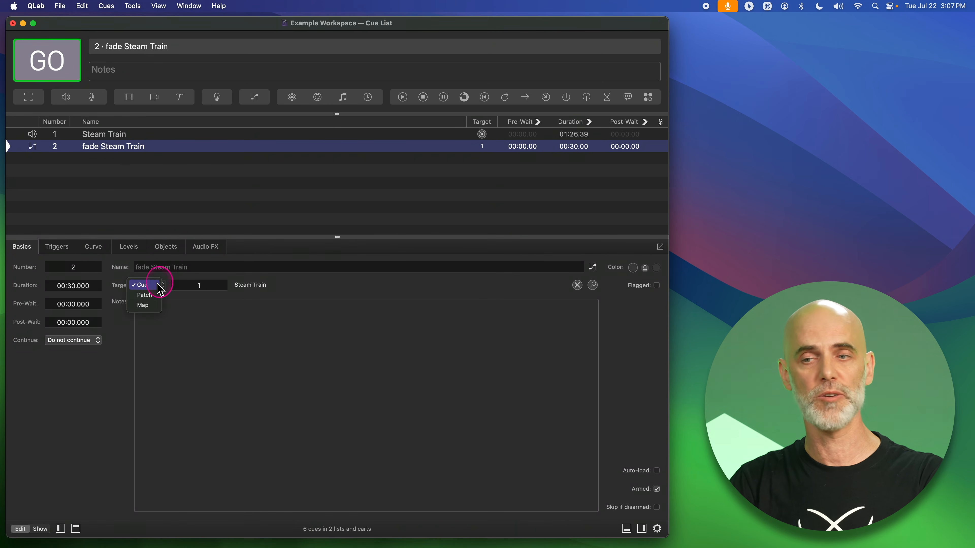
{"action": "left_click", "coordinate": [154, 307]}
{"action": "left_click", "coordinate": [207, 284]}
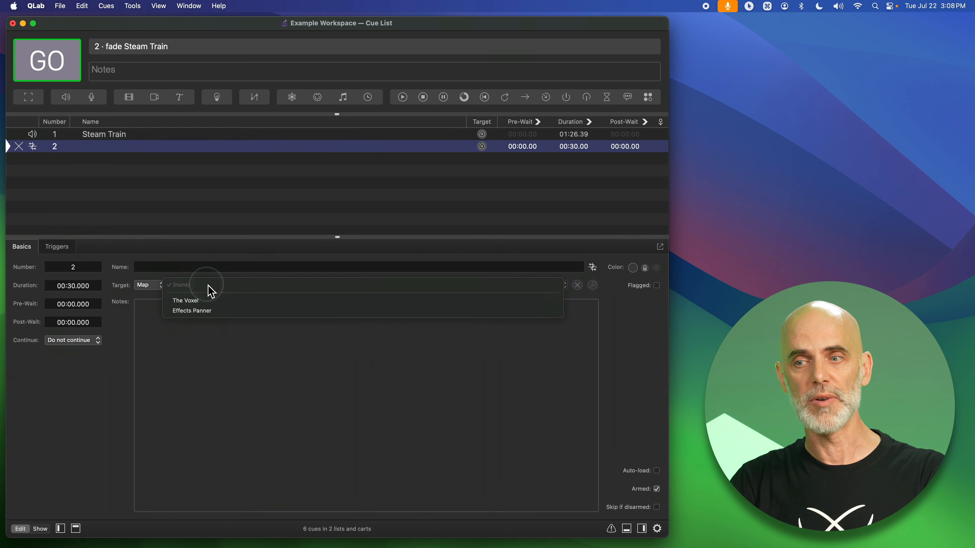
{"action": "left_click", "coordinate": [199, 302]}
- Draw a circular fade path for the Map Train object around the speaker area of The Voxel map
{"action": "left_click", "coordinate": [101, 253]}
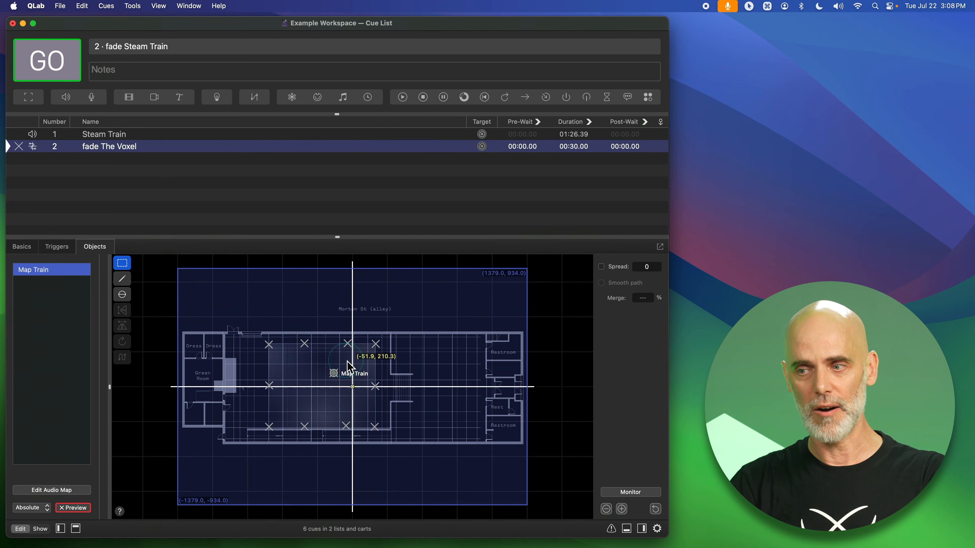
{"action": "left_click", "coordinate": [117, 296]}
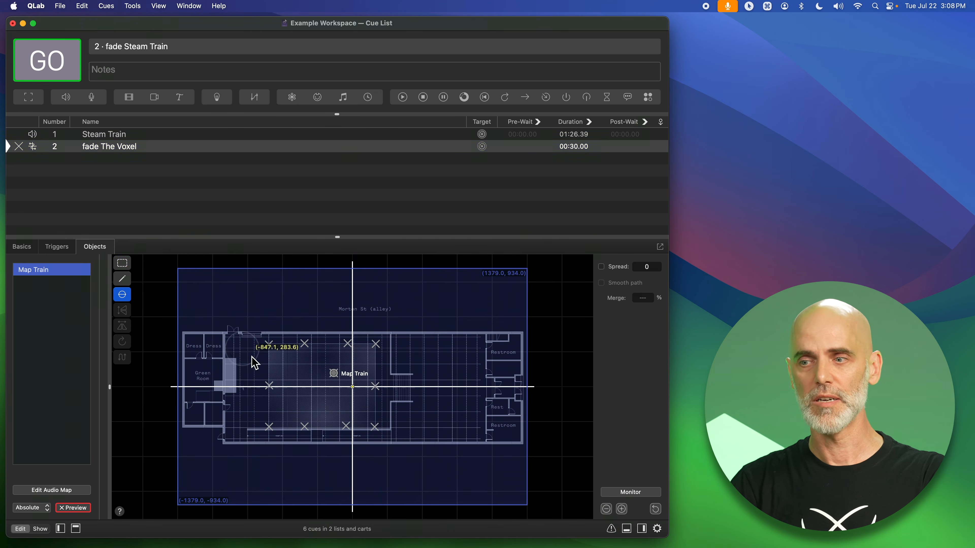
{"action": "left_click_drag", "start_coordinate": [260, 368], "coordinate": [408, 387]}
- Flatten the whole circular path into an ellipse fitting between the building's long walls and shift it slightly left
{"action": "left_click", "coordinate": [122, 263]}
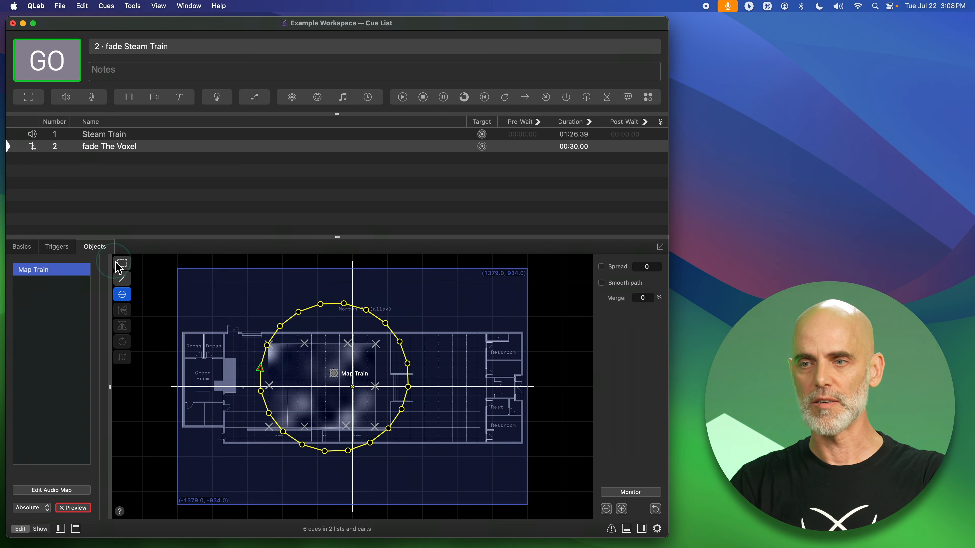
{"action": "left_click_drag", "start_coordinate": [207, 272], "coordinate": [426, 469]}
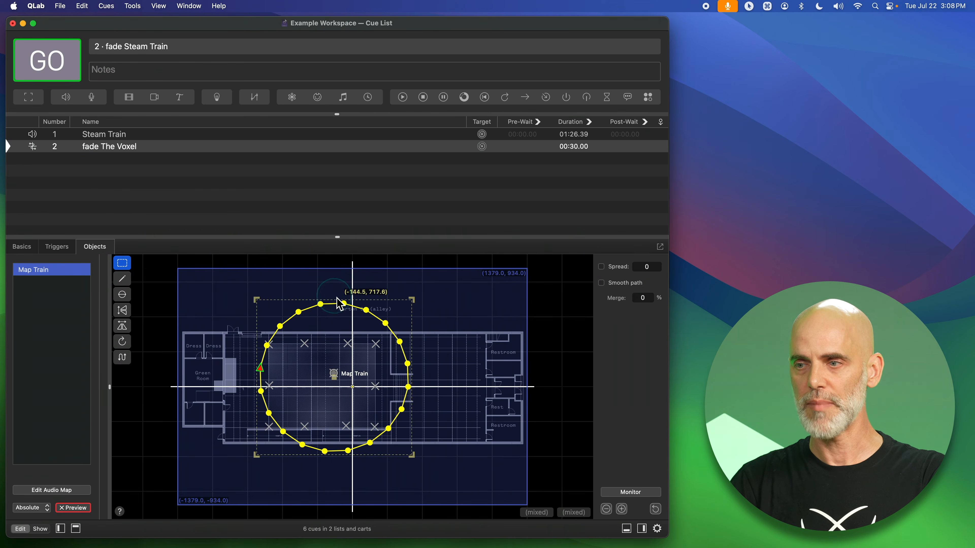
{"action": "left_click_drag", "start_coordinate": [336, 304], "coordinate": [337, 330]}
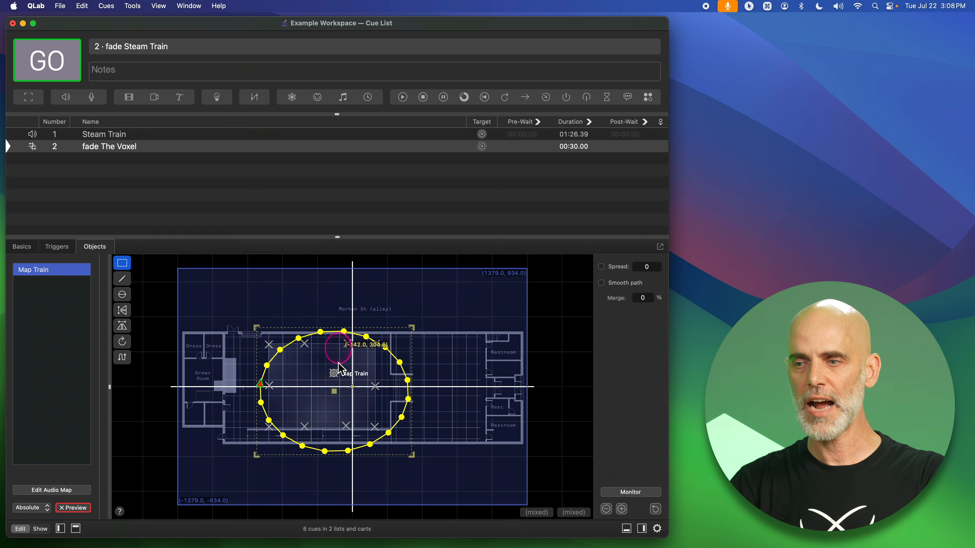
{"action": "left_click_drag", "start_coordinate": [348, 455], "coordinate": [350, 444]}
{"action": "mouse_move", "coordinate": [339, 385]}
{"action": "left_mouse_down"}
{"action": "mouse_move", "coordinate": [328, 383]}
{"action": "mouse_move", "coordinate": [334, 391]}
{"action": "left_mouse_up"}
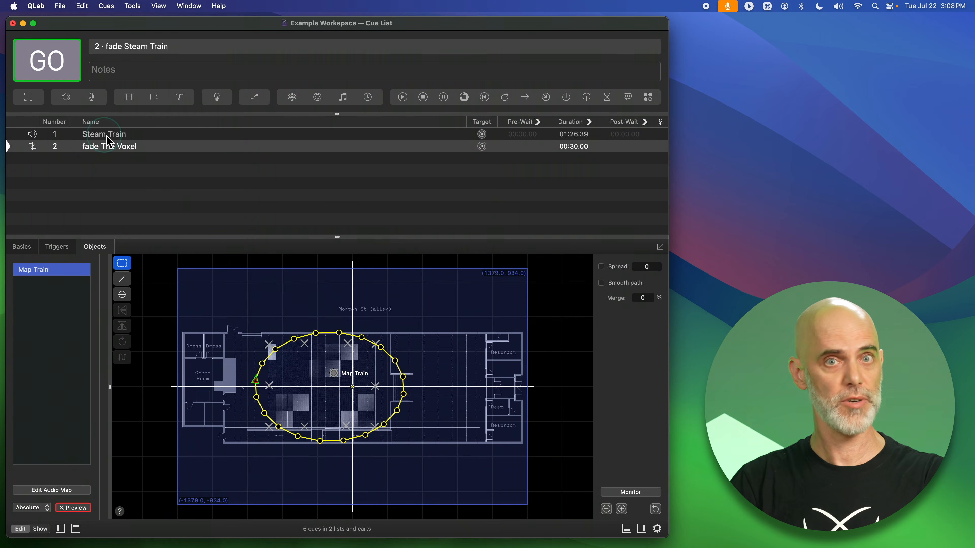